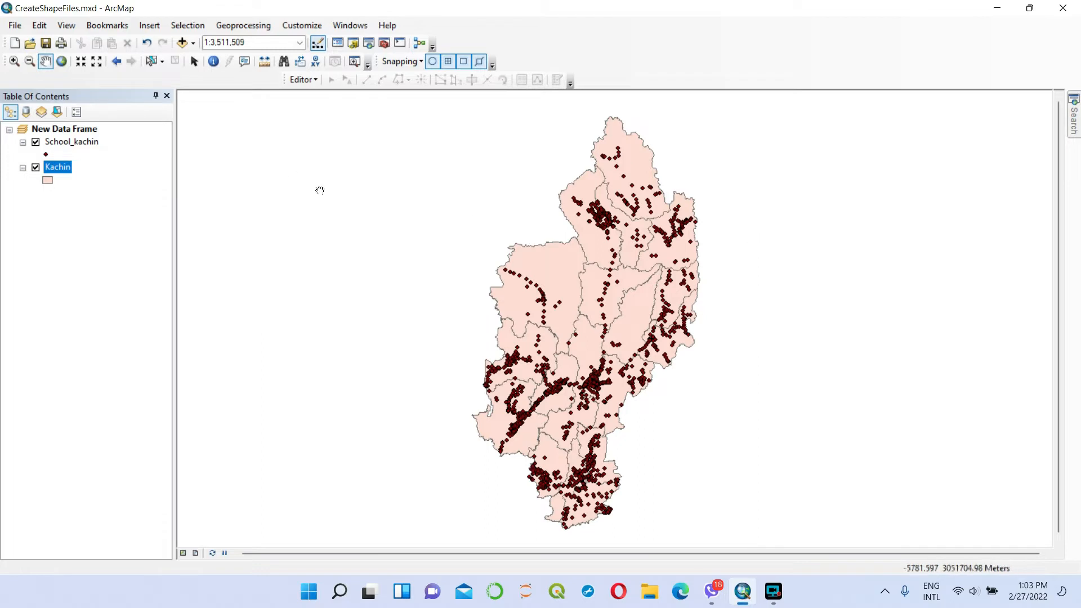
Step: Review the attribute table of the School_kachin layer and close it
right_click(73, 146)
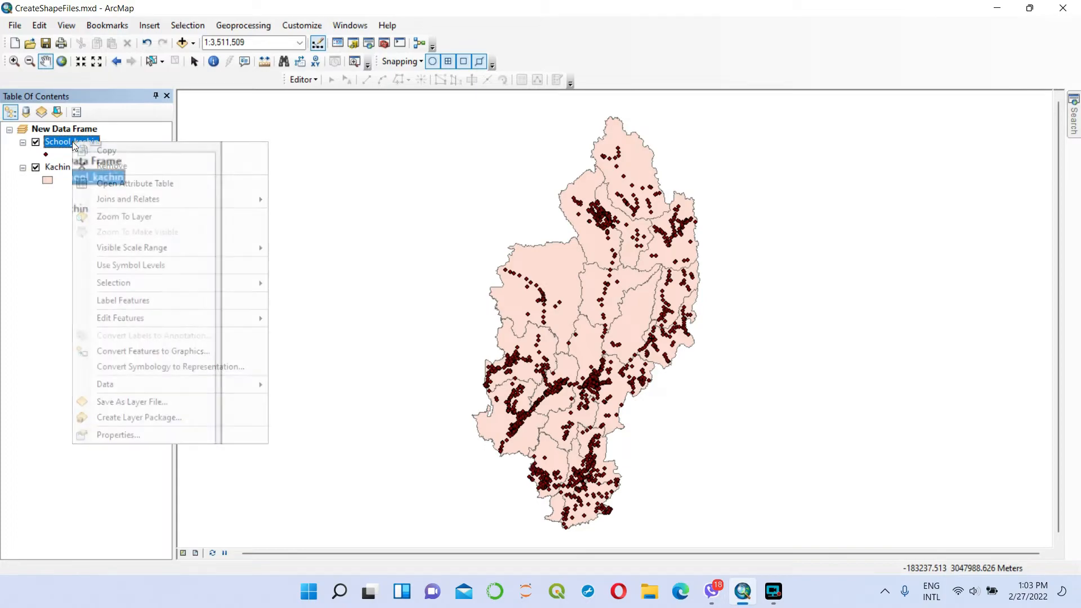
left_click(142, 185)
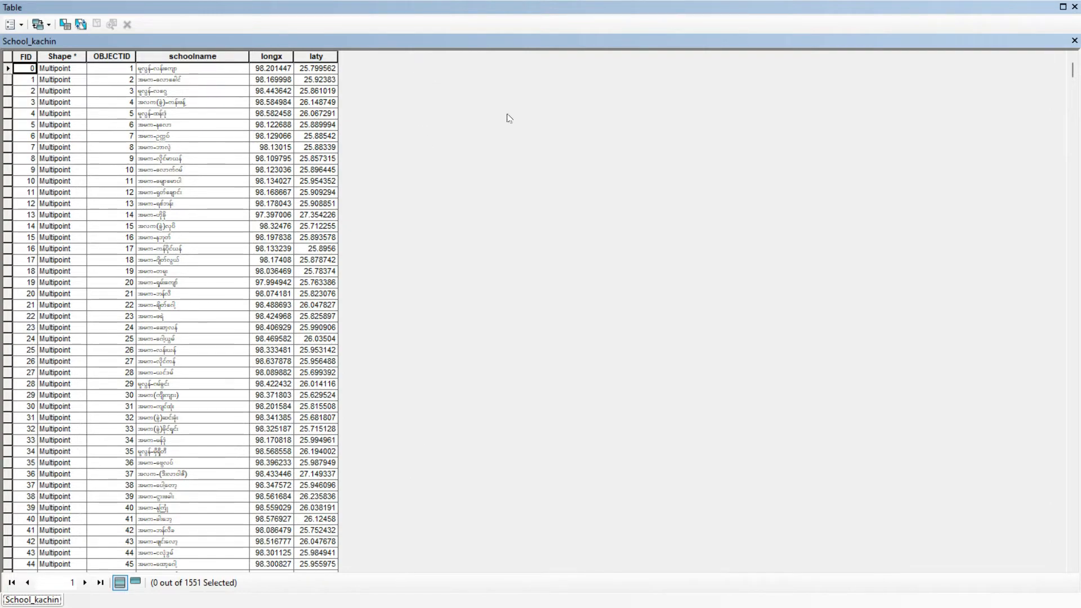
left_click(1076, 41)
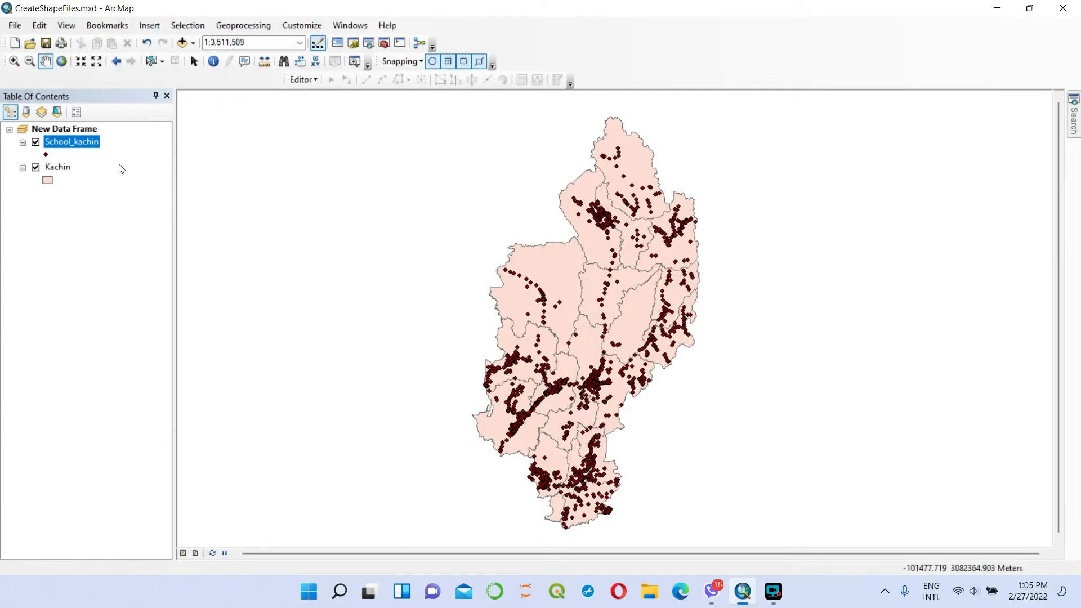
Step: Review the attribute table of the Kachin layer and close it
left_click(64, 170)
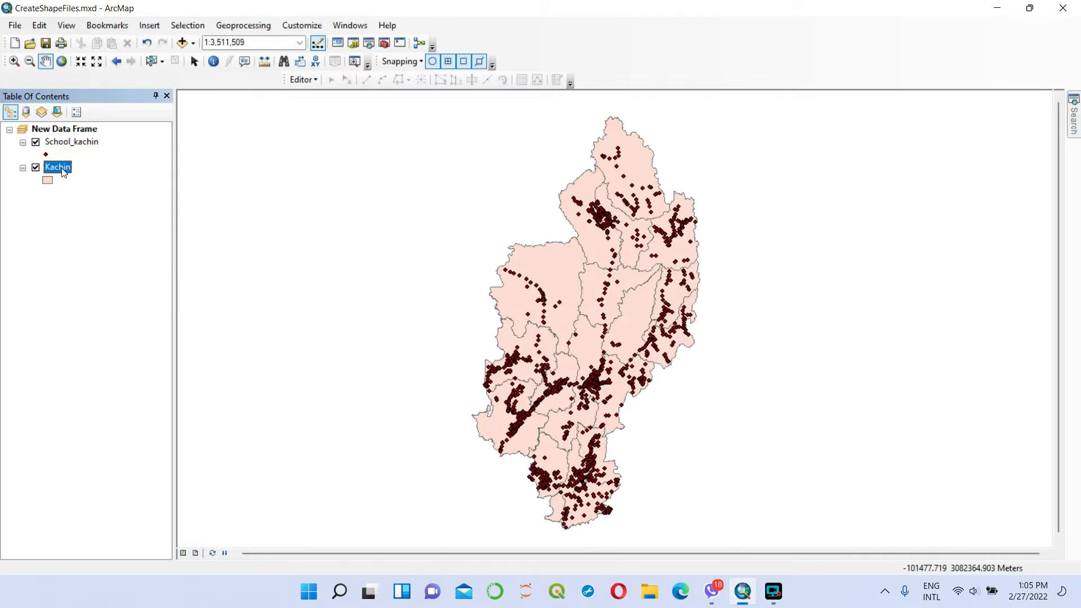
right_click(63, 171)
left_click(127, 212)
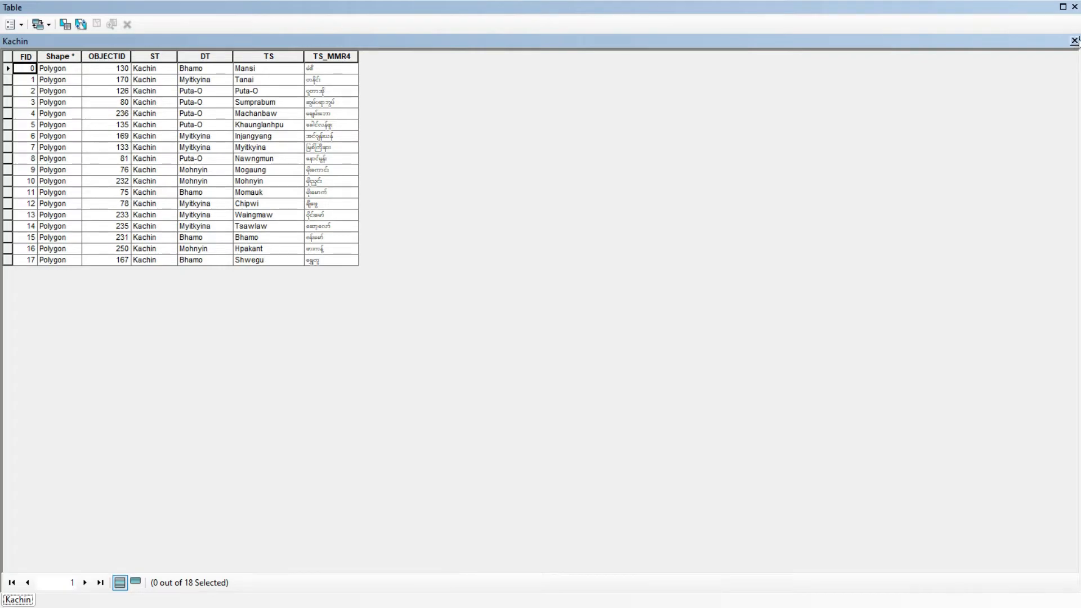
left_click(1074, 41)
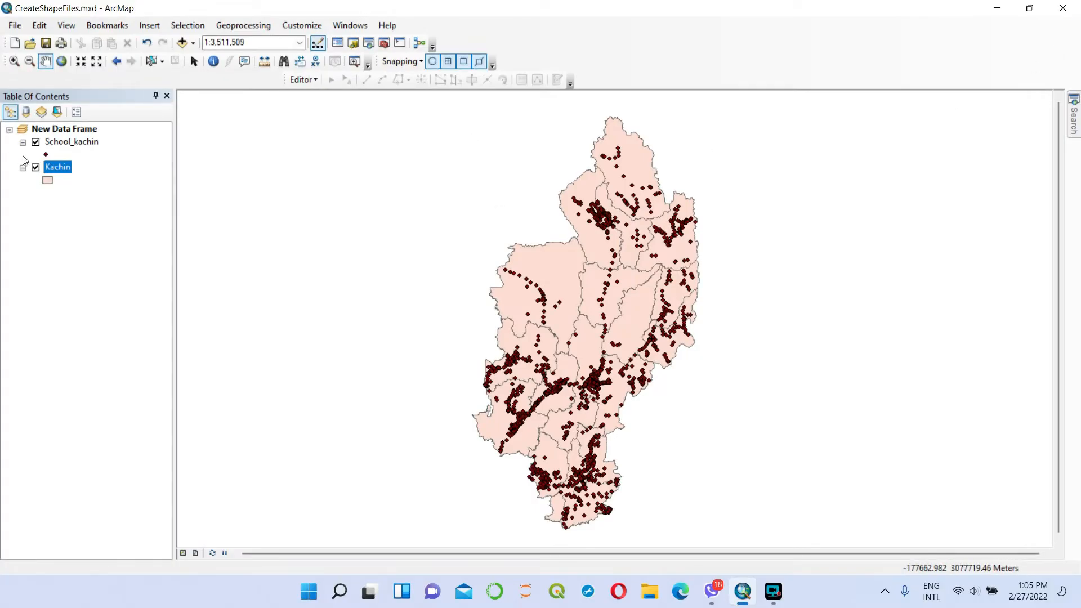
Step: Set up a join on the School_kachin layer that takes data from the Kachin layer based on spatial location
right_click(74, 146)
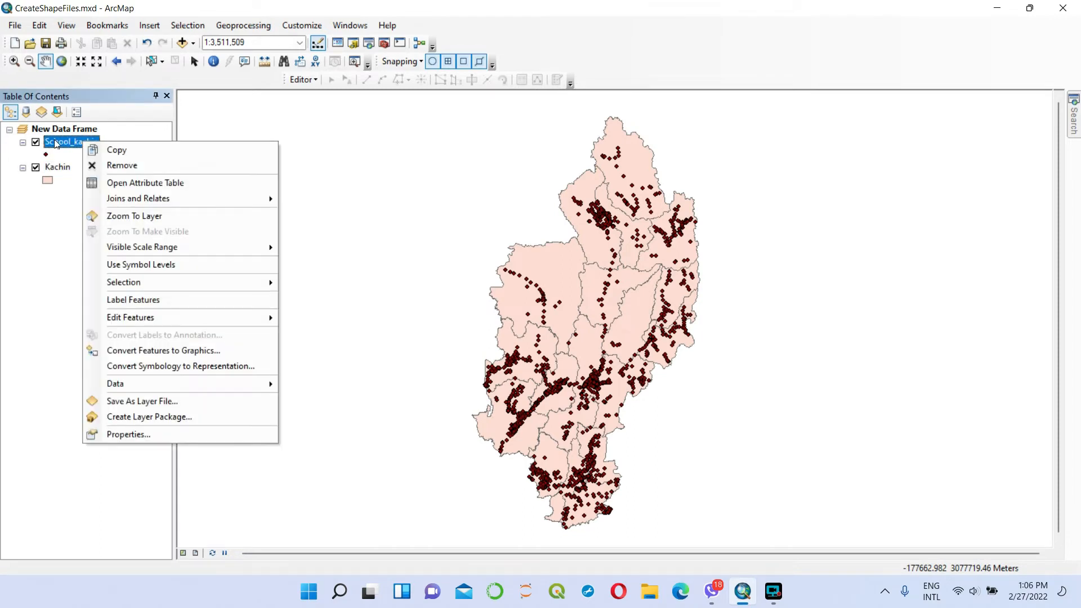
left_click(64, 249)
right_click(84, 144)
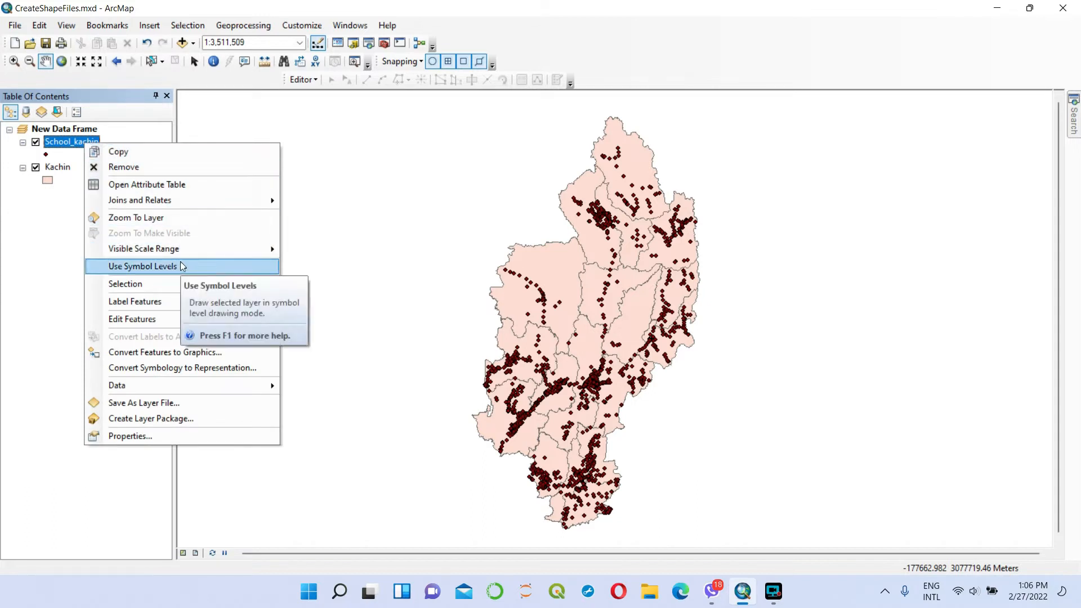
mouse_move(171, 201)
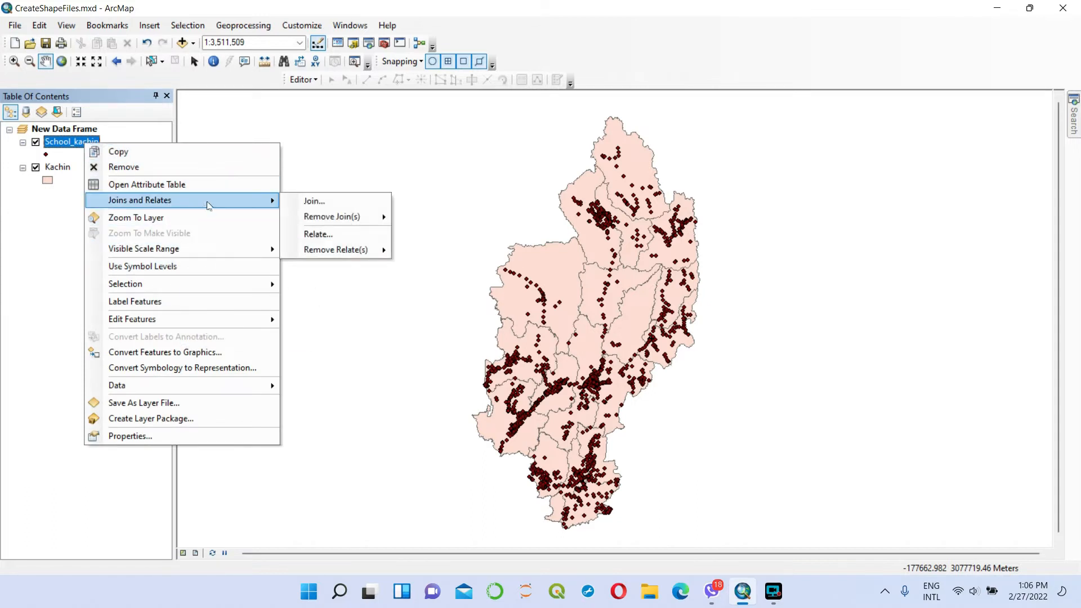
left_click(322, 201)
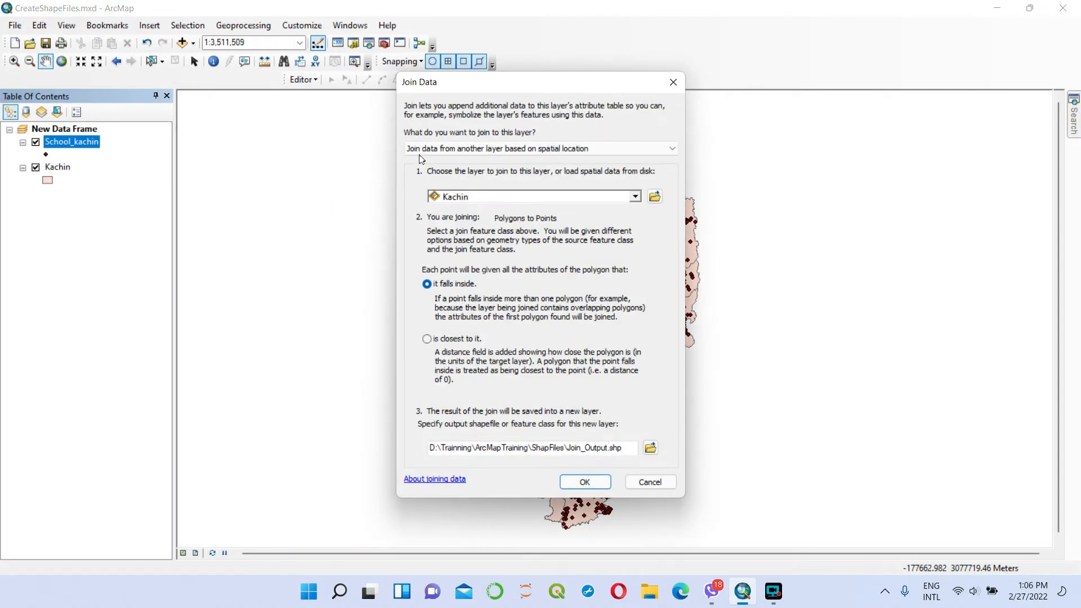
left_click(672, 149)
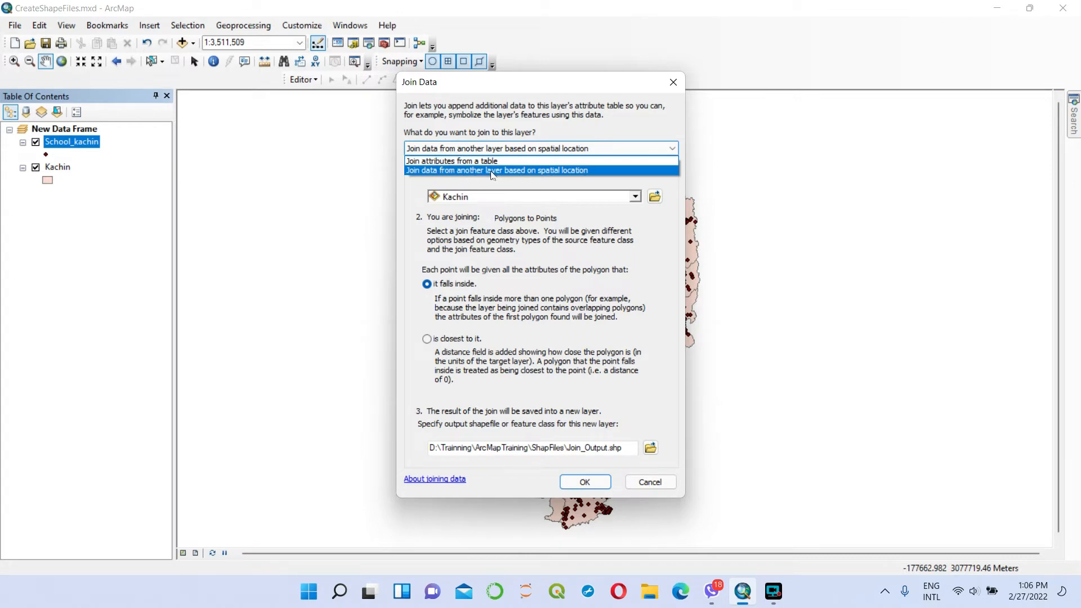
left_click(593, 170)
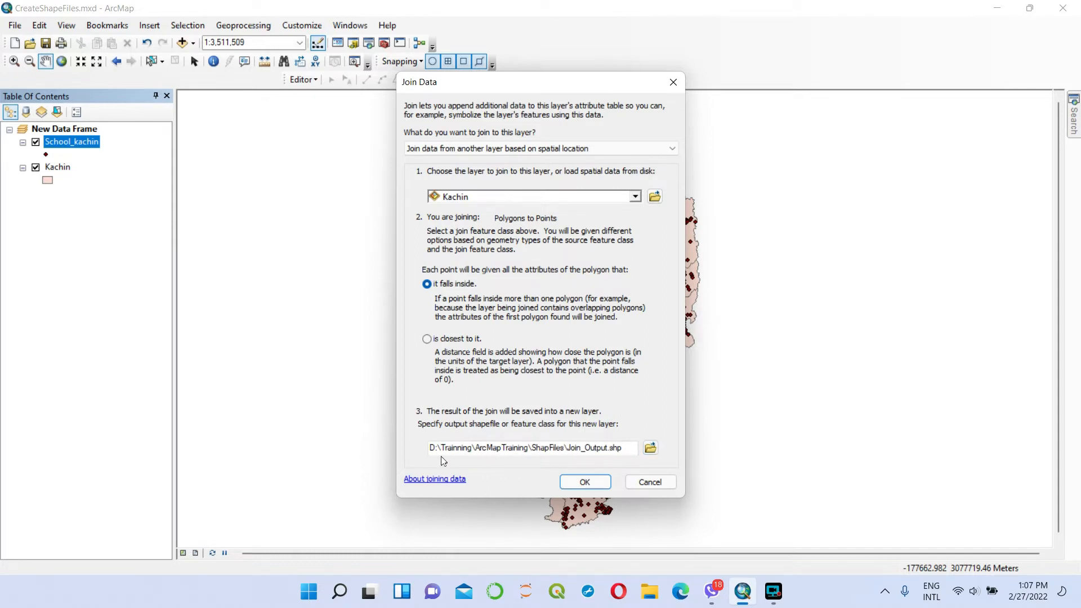
Step: Name the join output School_Tsp.shp in the ShapFiles folder under D:\Trainning\ArcMapTraining and run the join
left_click(651, 448)
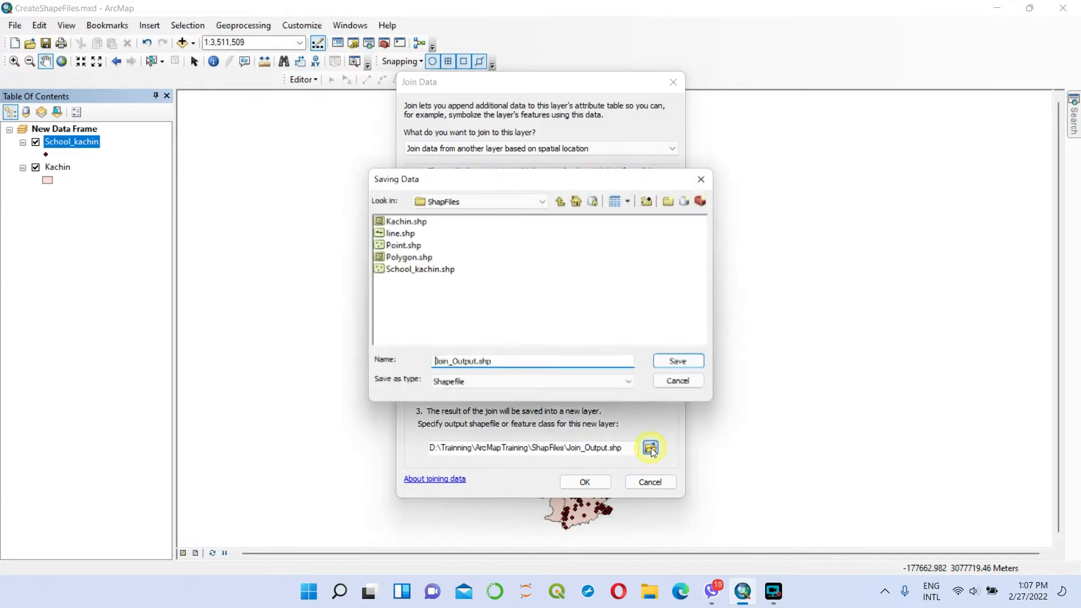
left_click(561, 204)
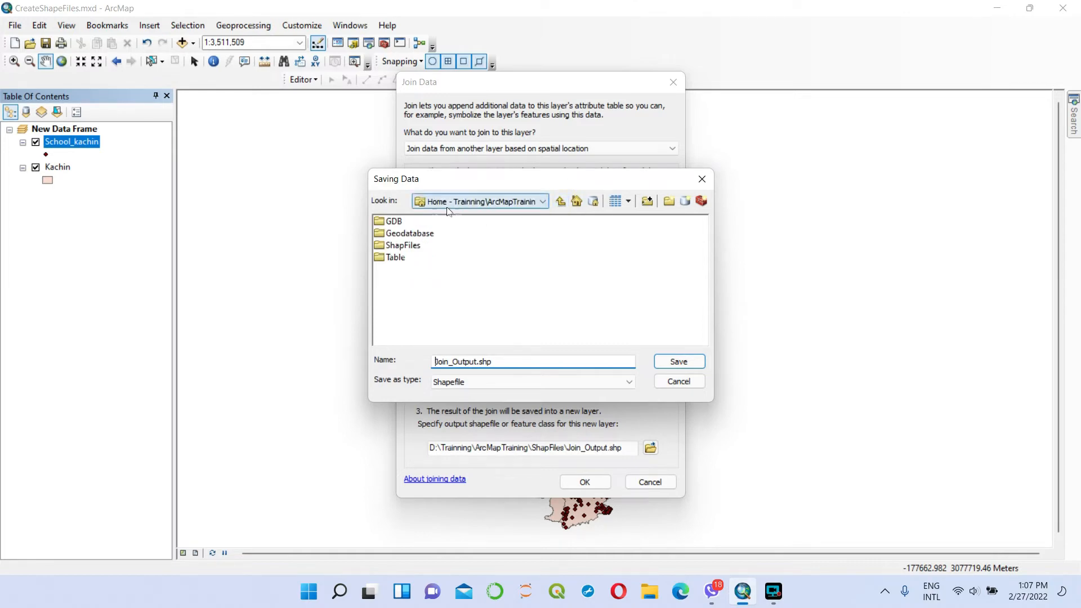
left_click(499, 208)
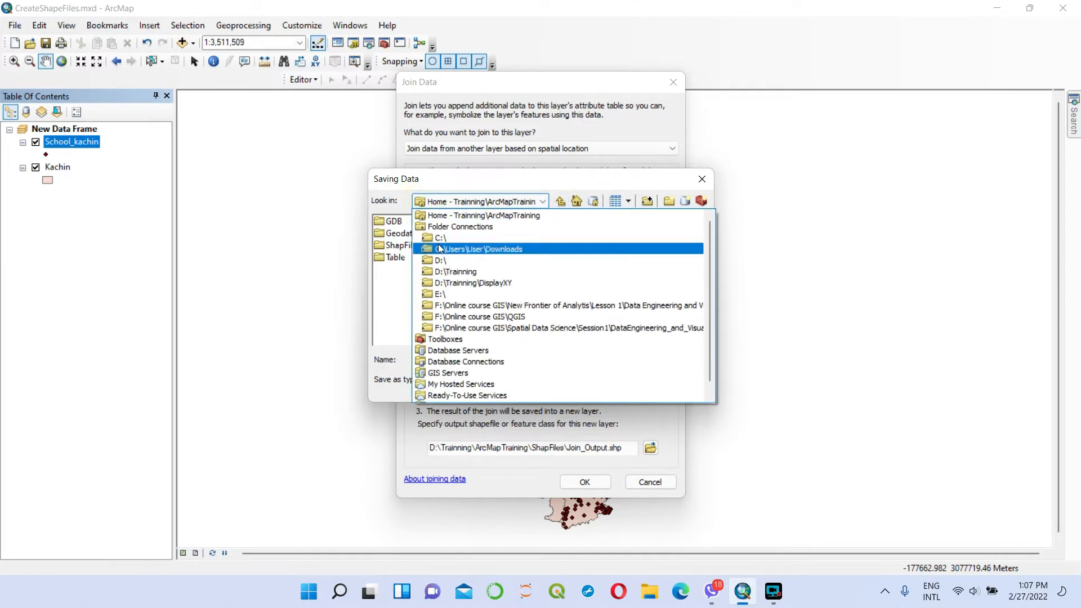
left_click(440, 271)
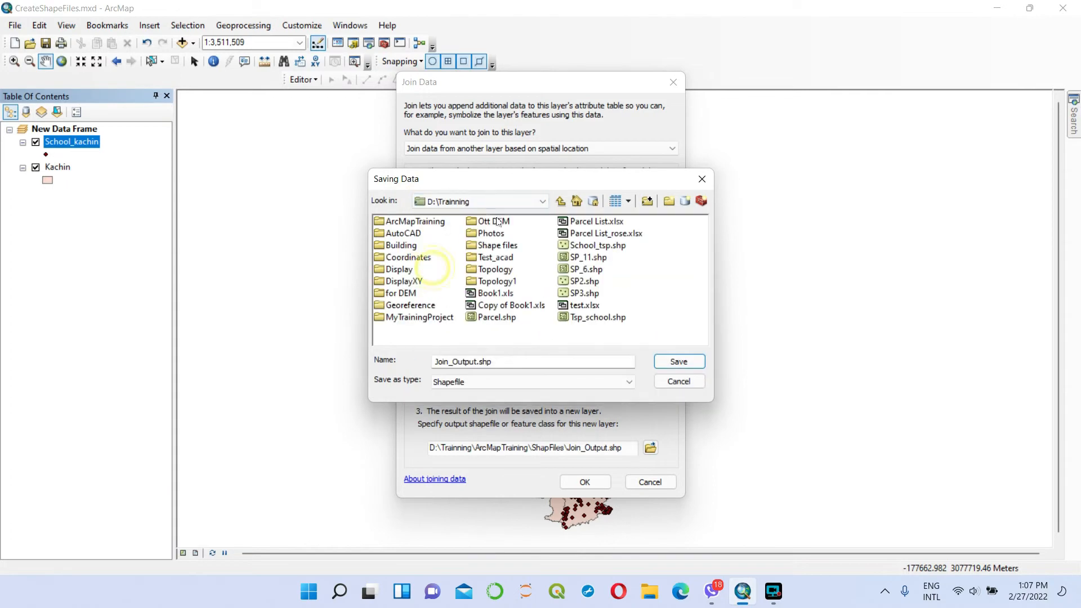
double_click(431, 223)
double_click(411, 245)
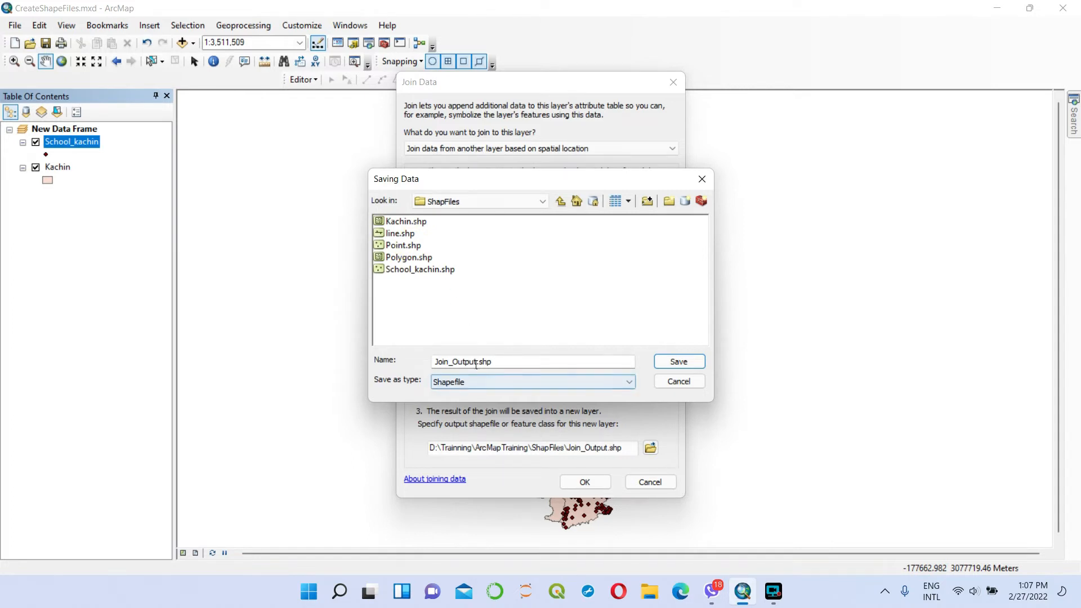
left_click_drag(479, 362, 423, 365)
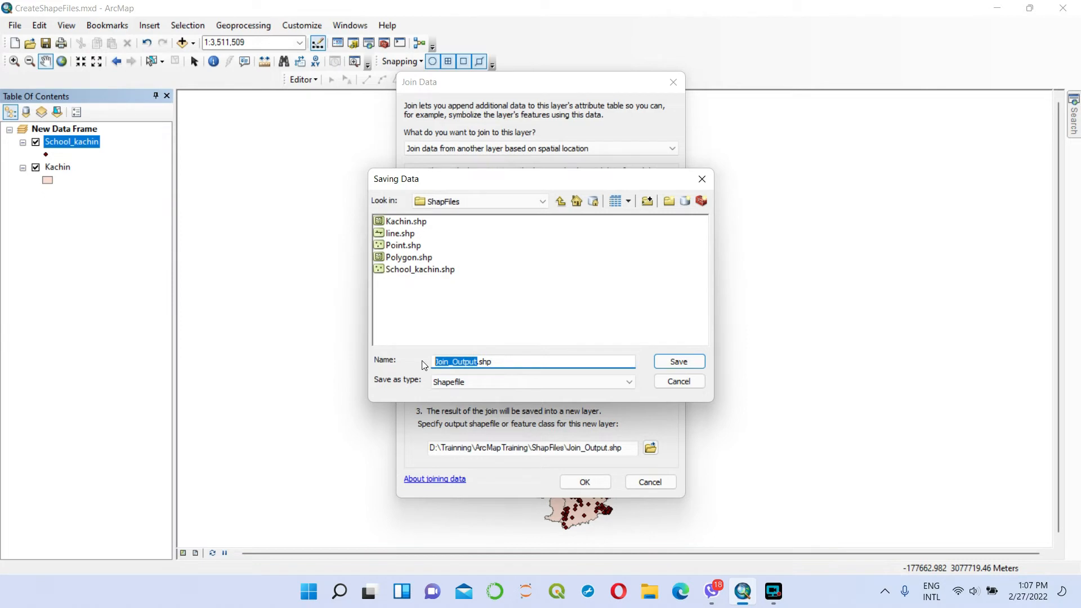
type("School_Tsp")
left_click(670, 364)
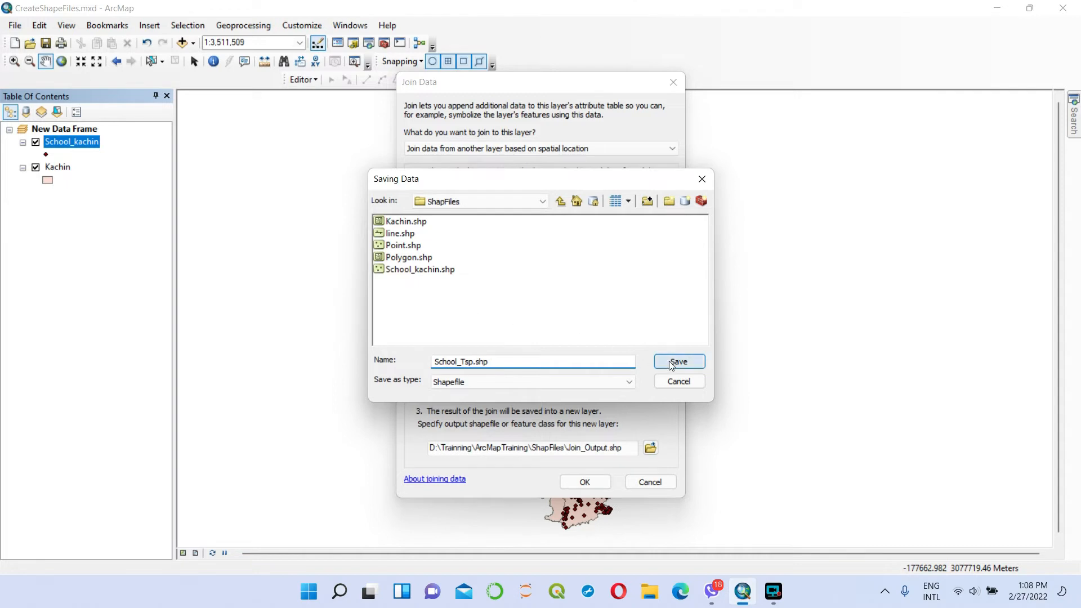
left_click(584, 483)
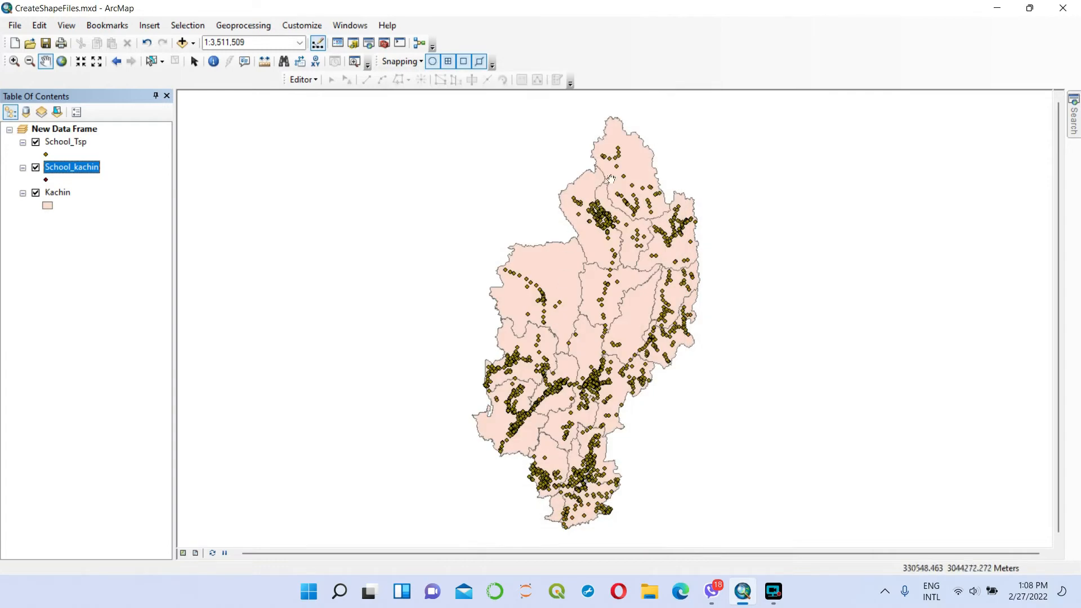
Step: Open the School_Tsp attribute table and delete the FID_2 field
right_click(74, 143)
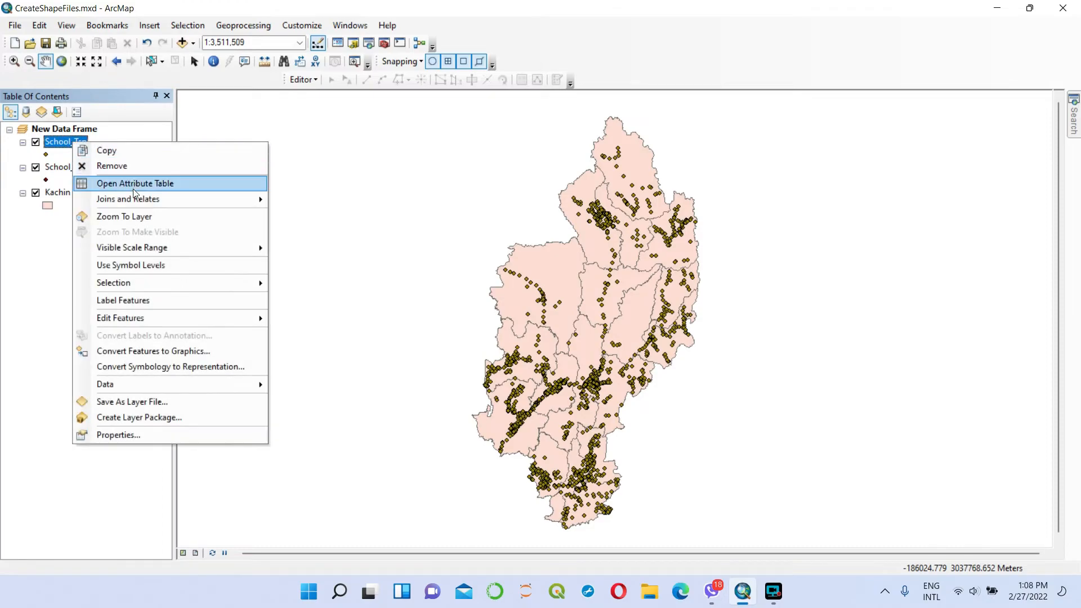
left_click(136, 185)
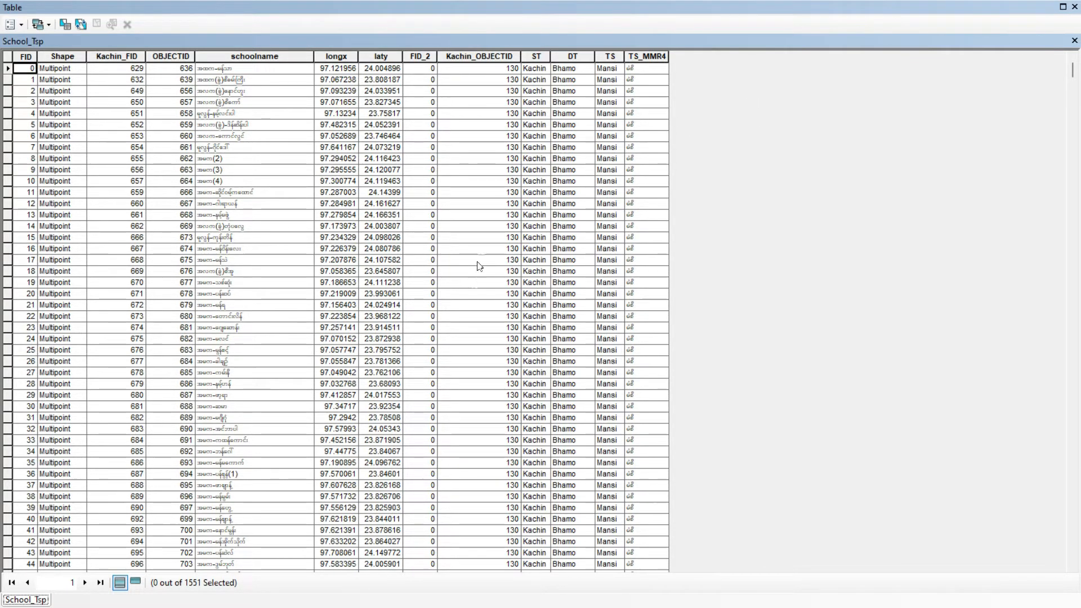
left_click(420, 57)
right_click(420, 56)
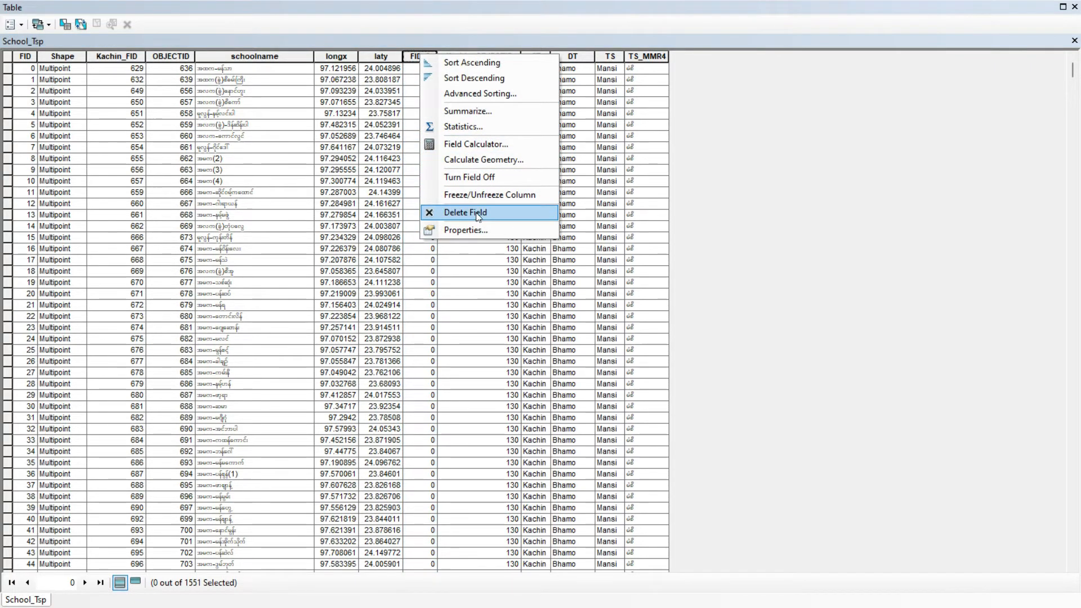
left_click(477, 213)
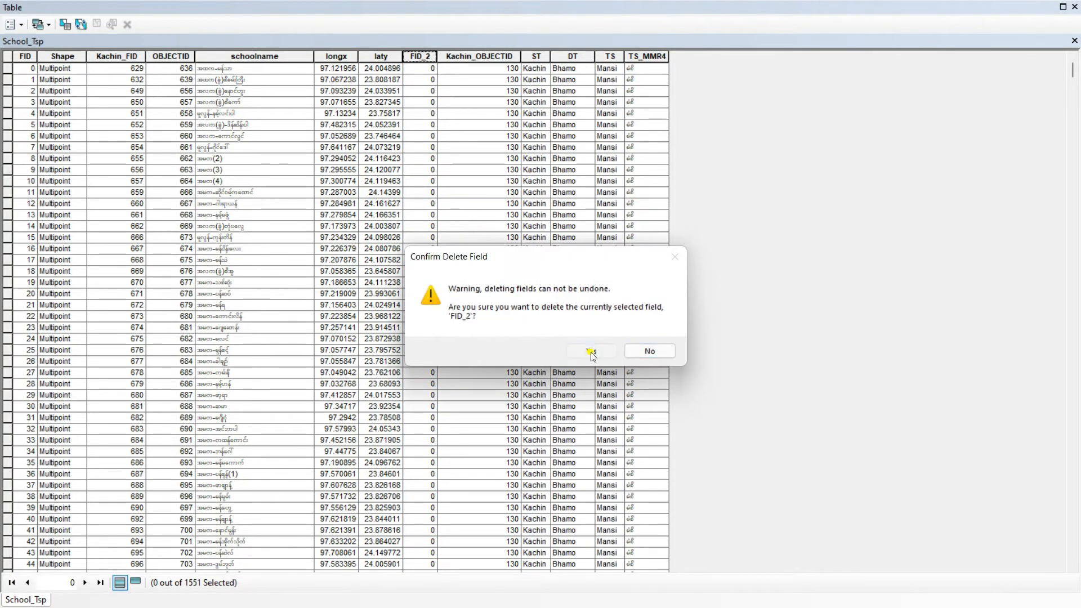
left_click(591, 352)
Step: Delete the Kachin_OBJECTID field from the School_Tsp table and close the table
left_click(447, 56)
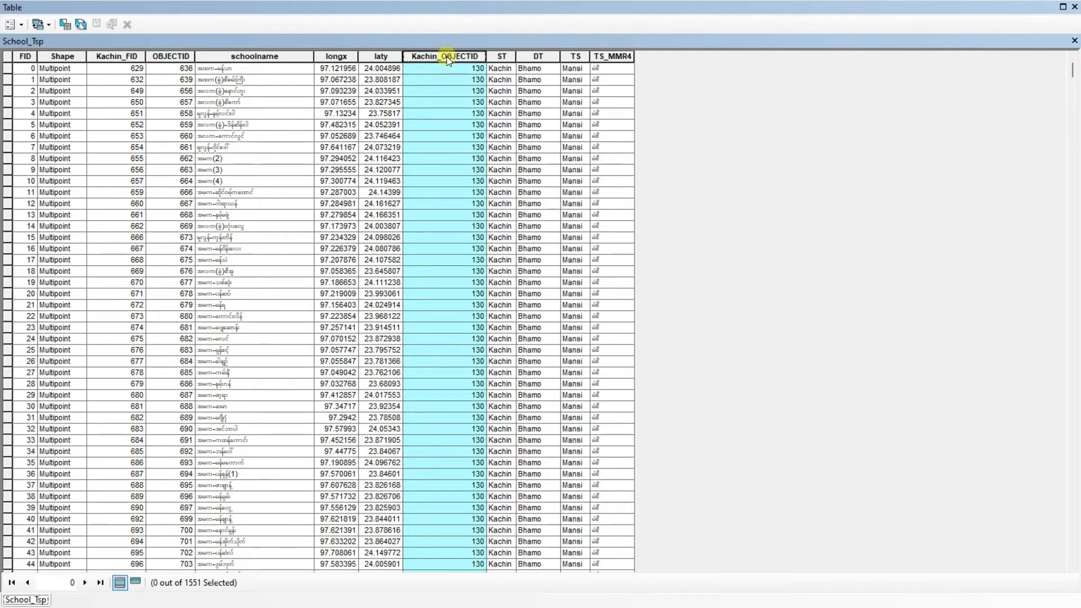
right_click(447, 56)
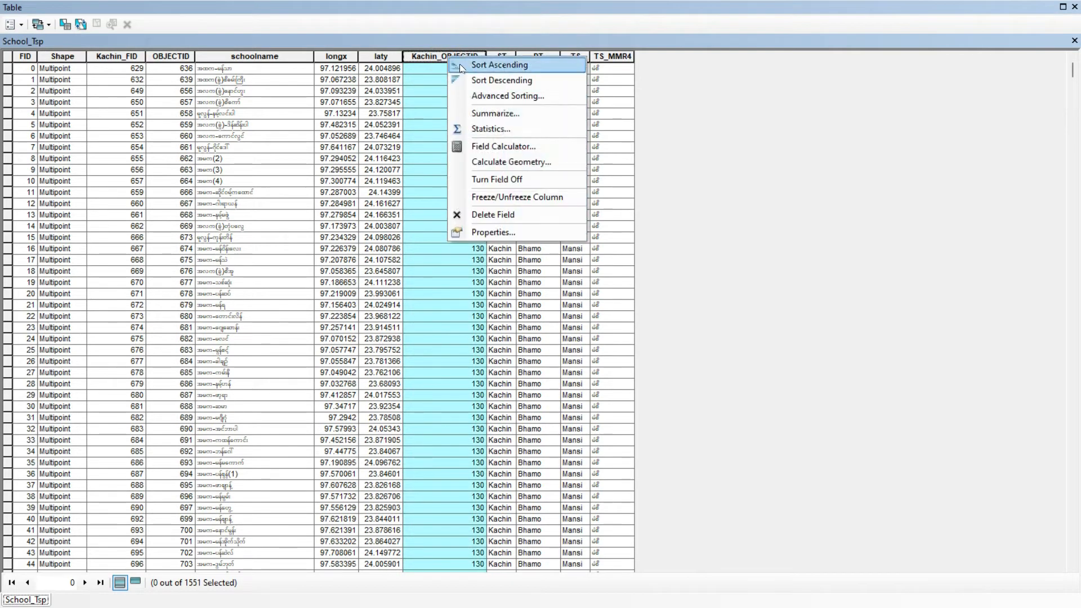
left_click(495, 215)
left_click(590, 352)
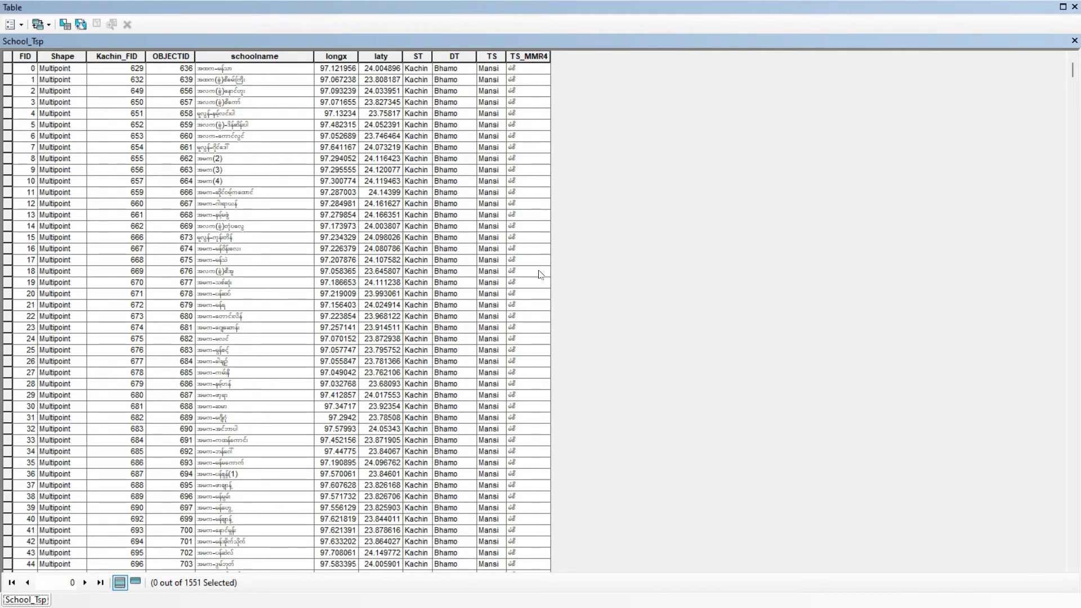
left_click(1075, 41)
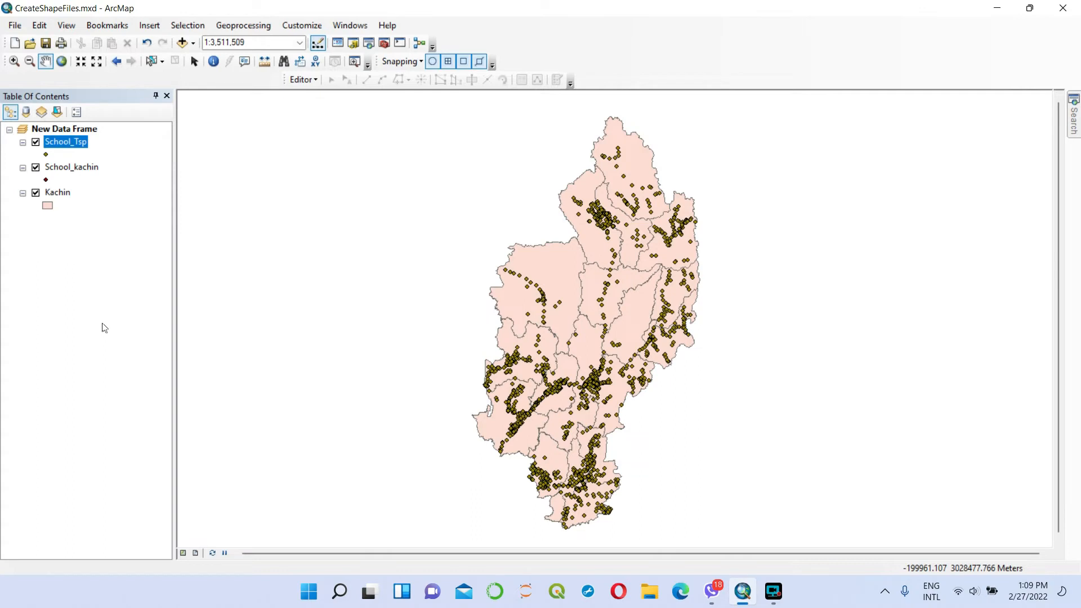
Step: Set up a spatial join on the Kachin layer with School_kachin points, summarizing the numeric attributes by Sum
left_click(59, 193)
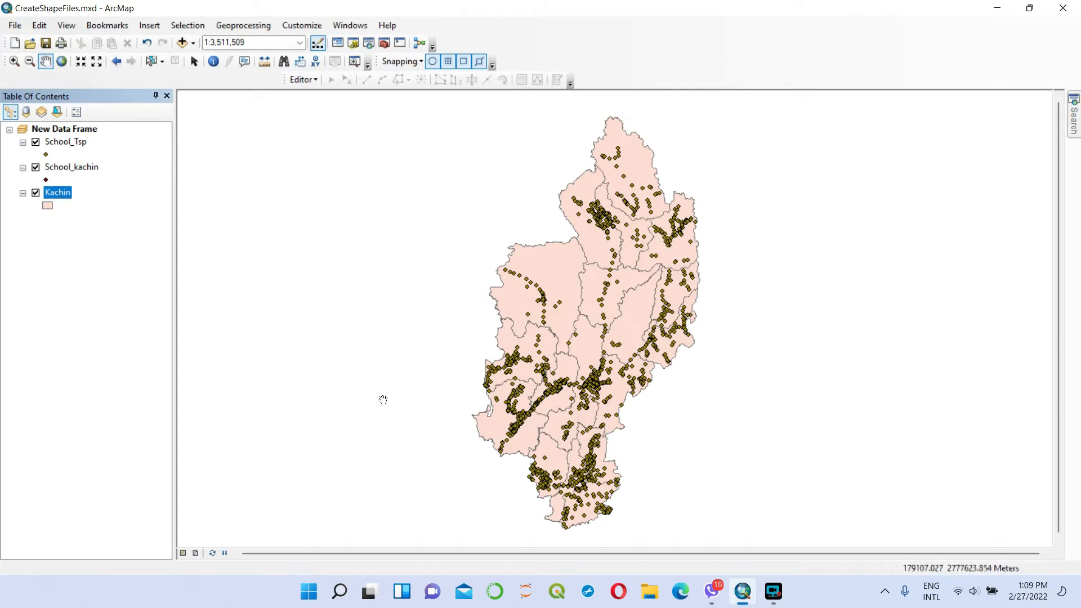
right_click(64, 195)
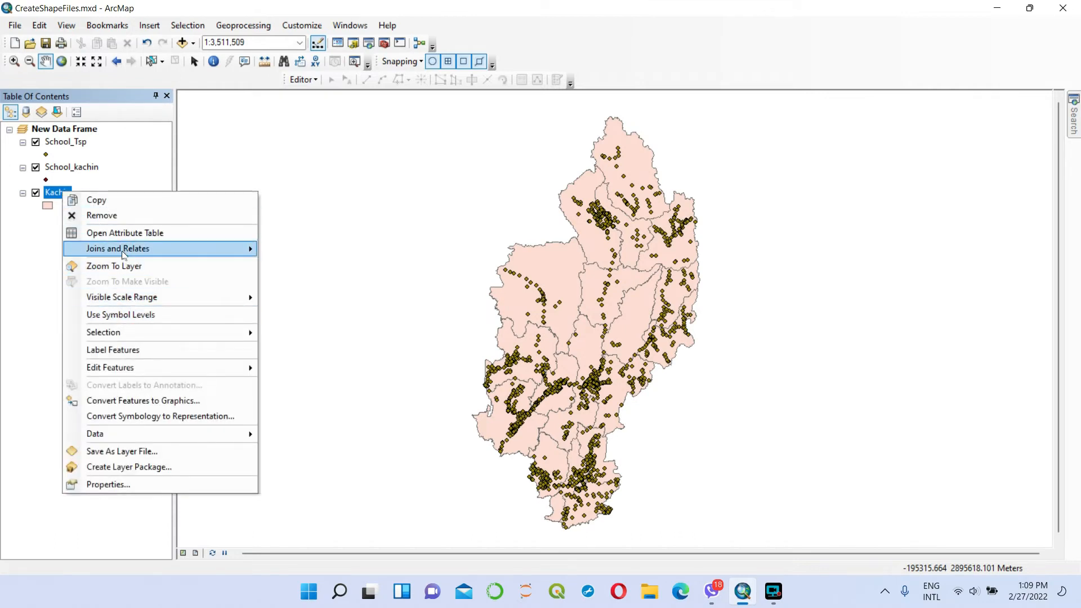
mouse_move(127, 253)
left_click(299, 251)
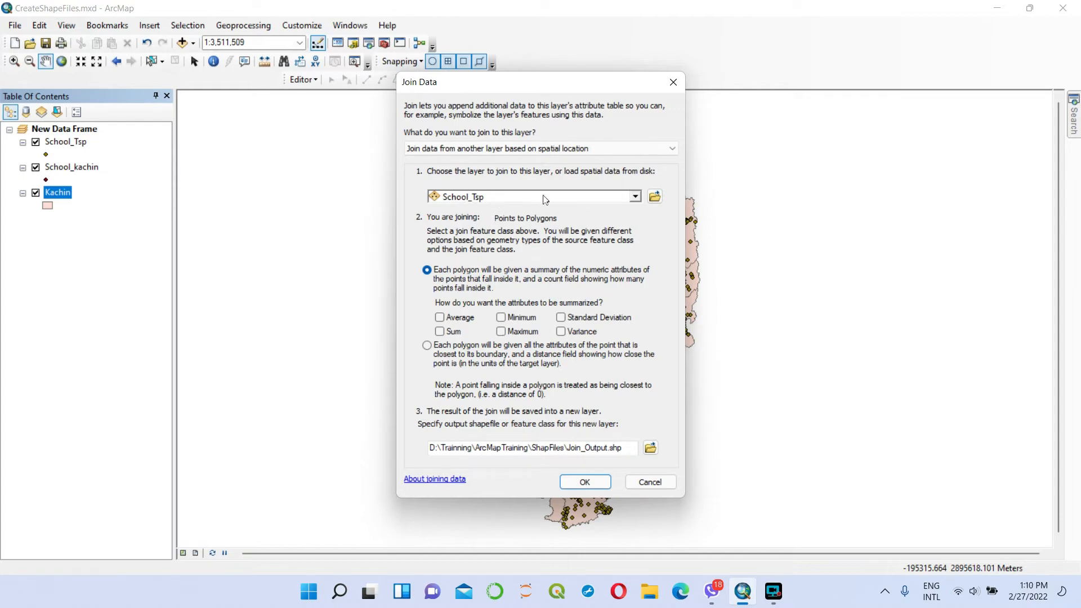
left_click(636, 197)
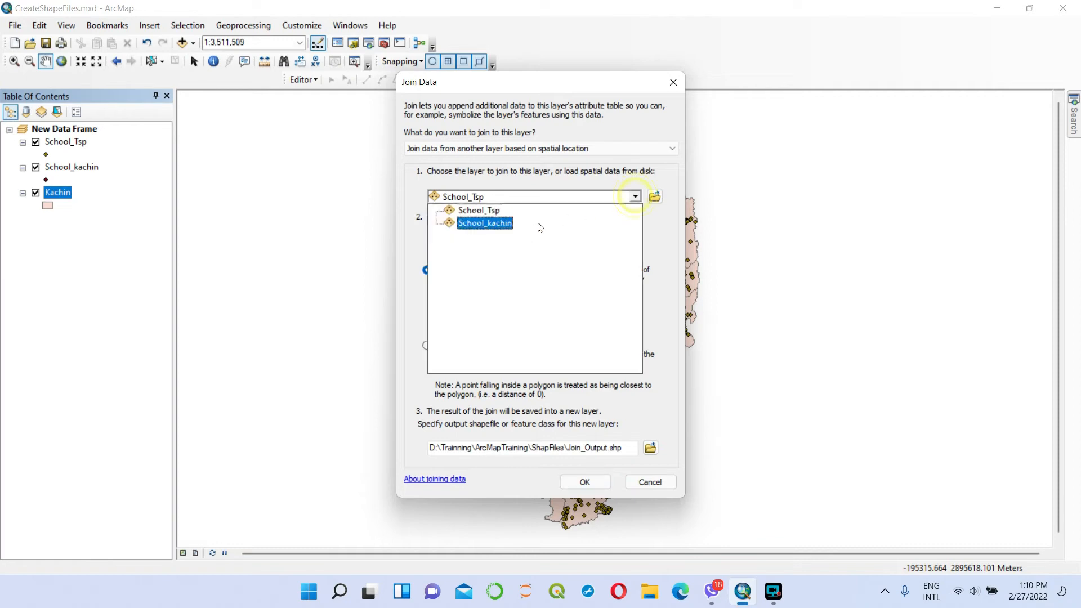
left_click(505, 226)
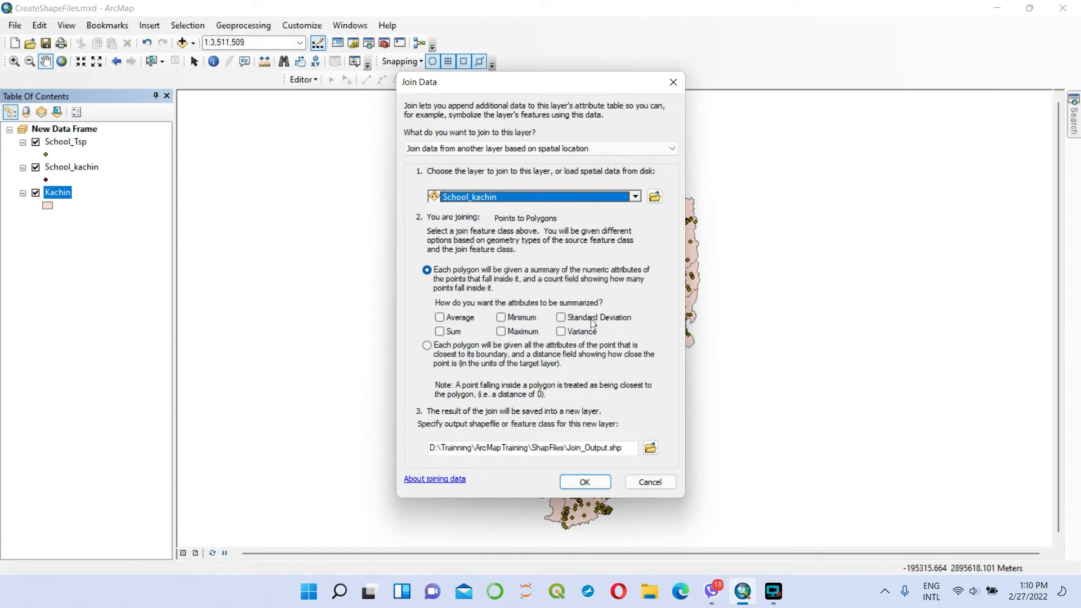
left_click(440, 331)
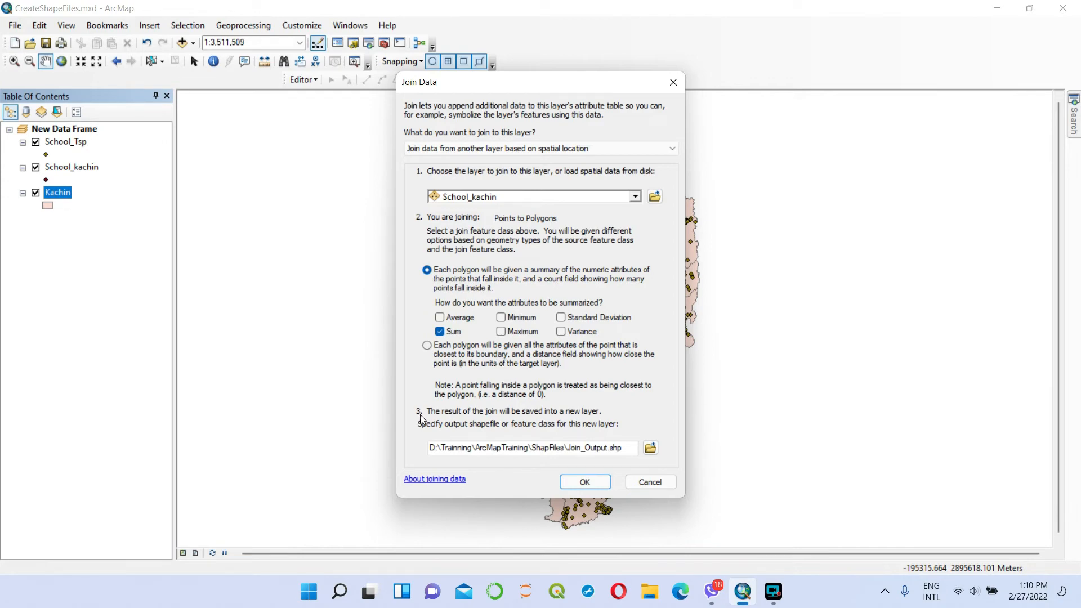
Step: Name the join output Kachin_no_school.shp in the ShapFiles folder and run the join
left_click(651, 448)
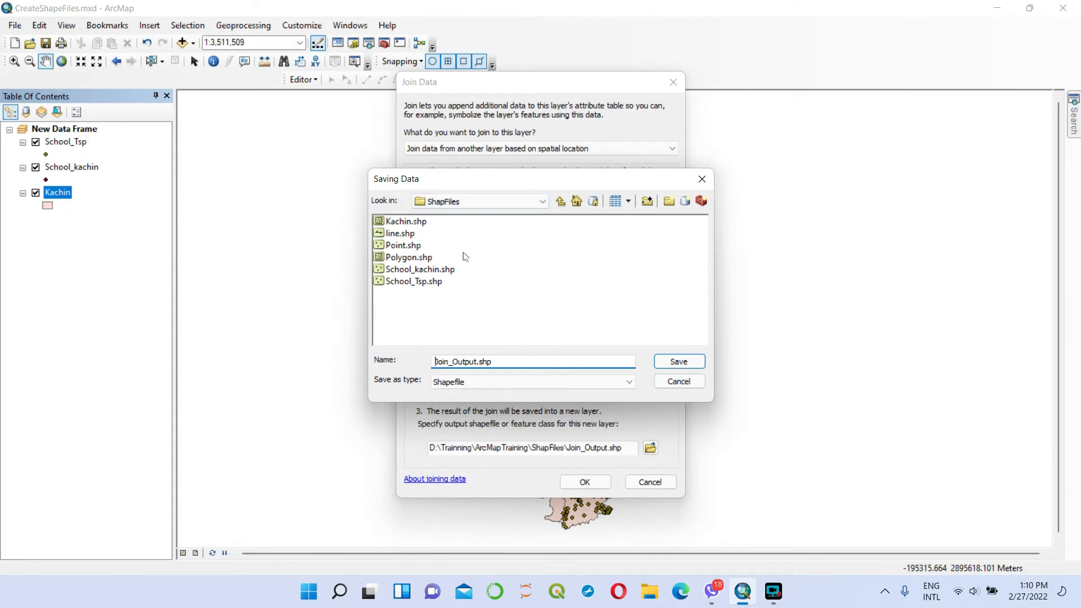
double_click(477, 362)
type("Kachin")
type("_no_school")
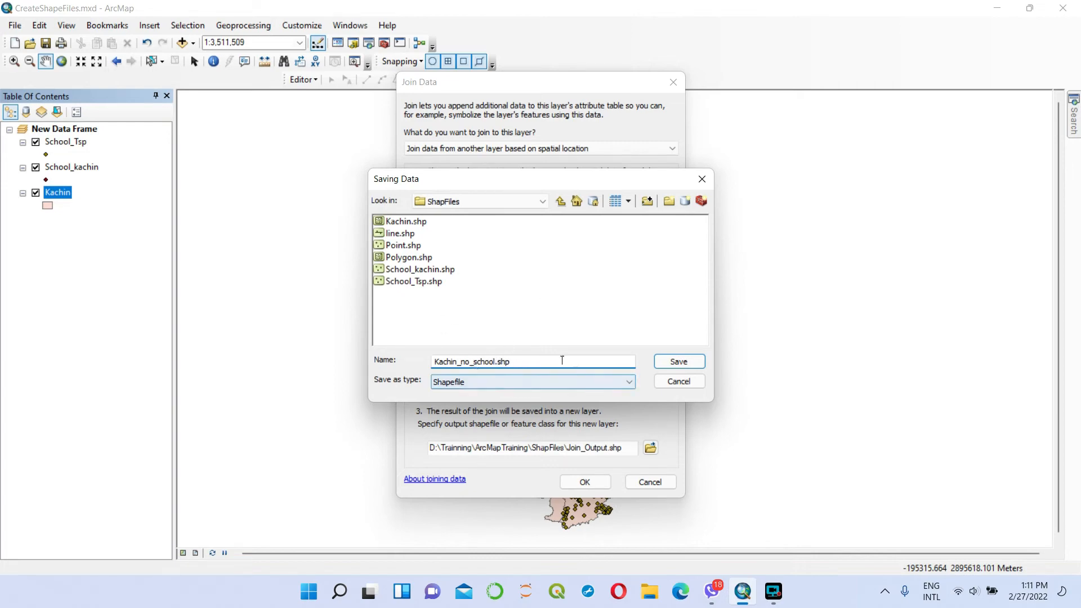
left_click(684, 363)
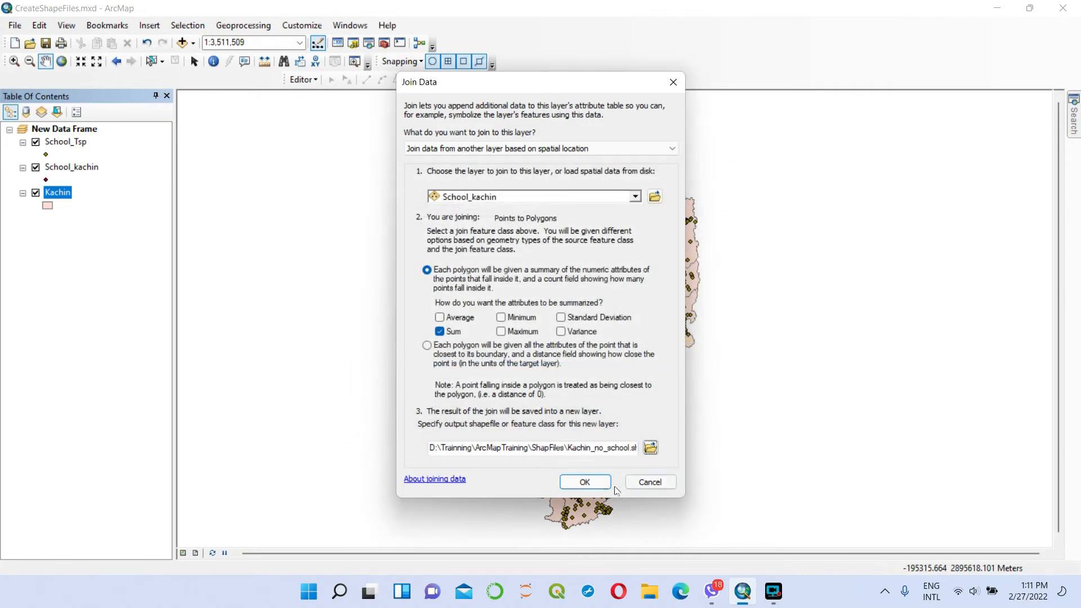
left_click(596, 480)
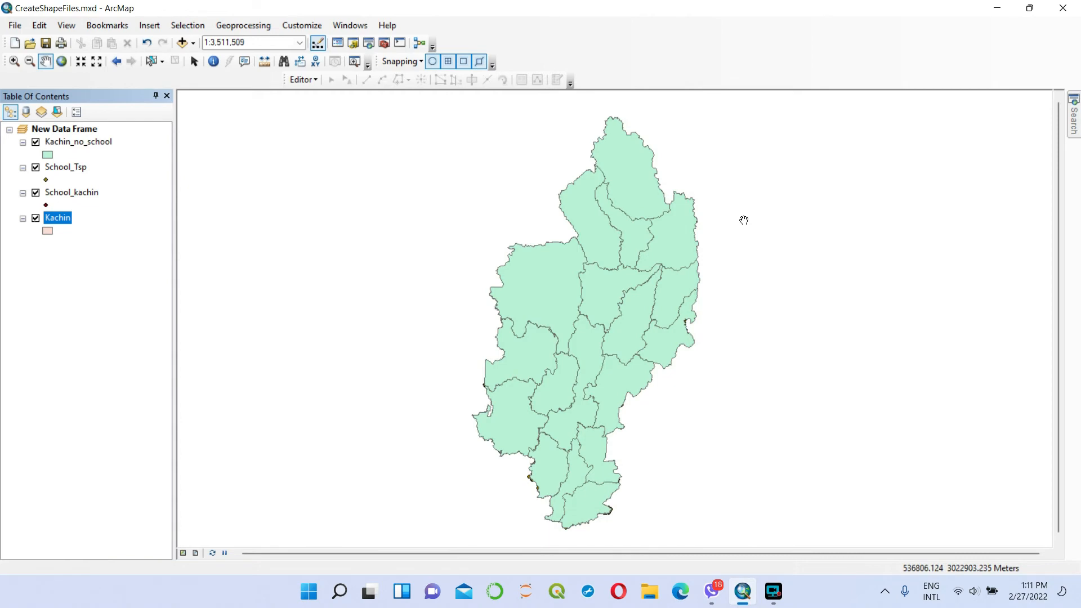
Step: Open the Kachin_no_school attribute table and delete the Sum_OBJECT field
right_click(90, 145)
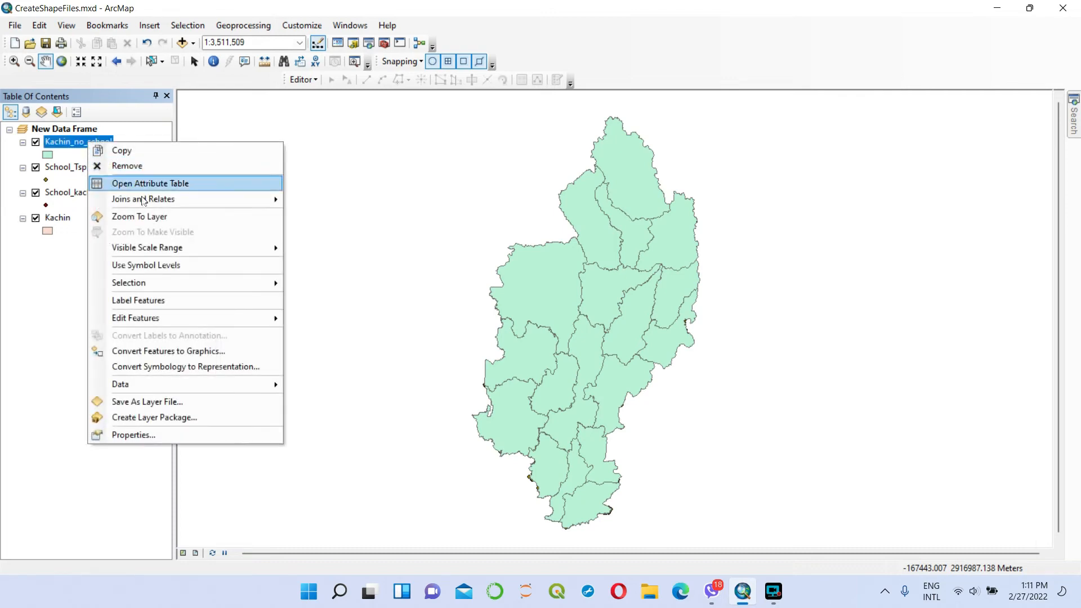
left_click(156, 183)
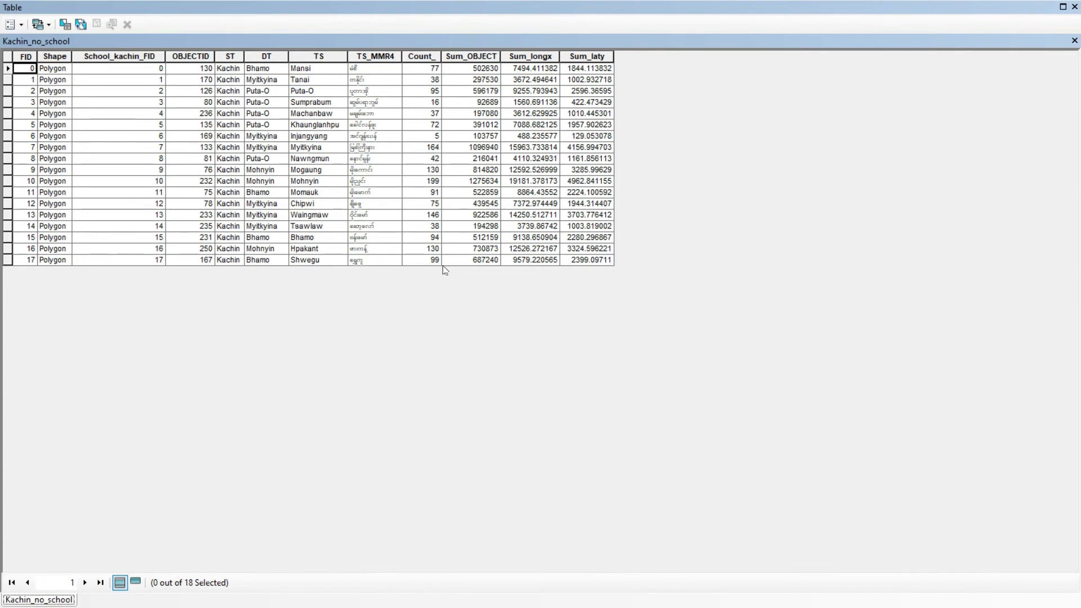
left_click(474, 56)
right_click(475, 54)
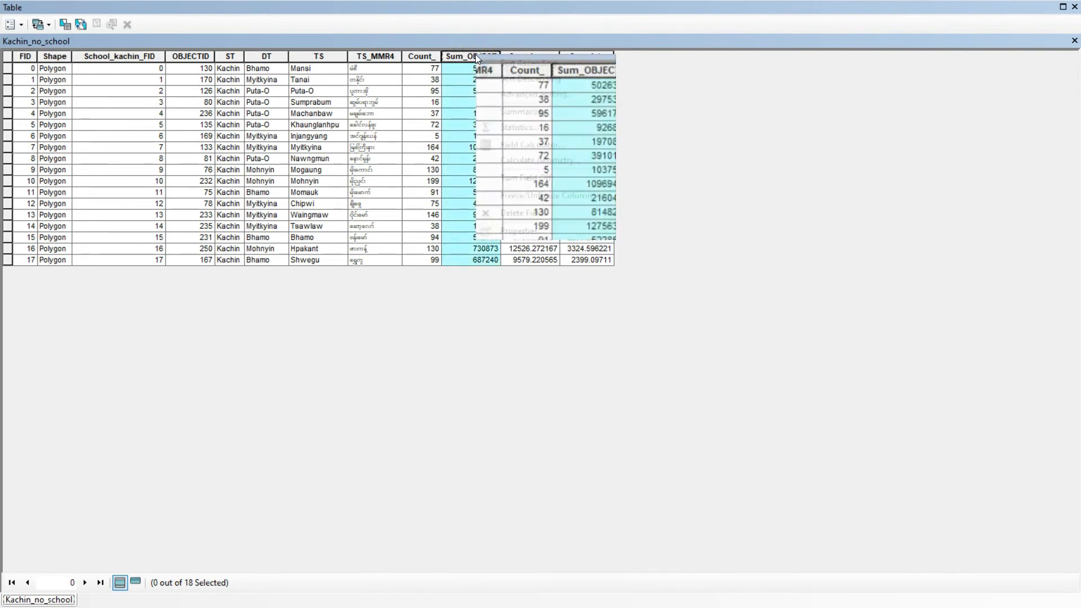
left_click(526, 214)
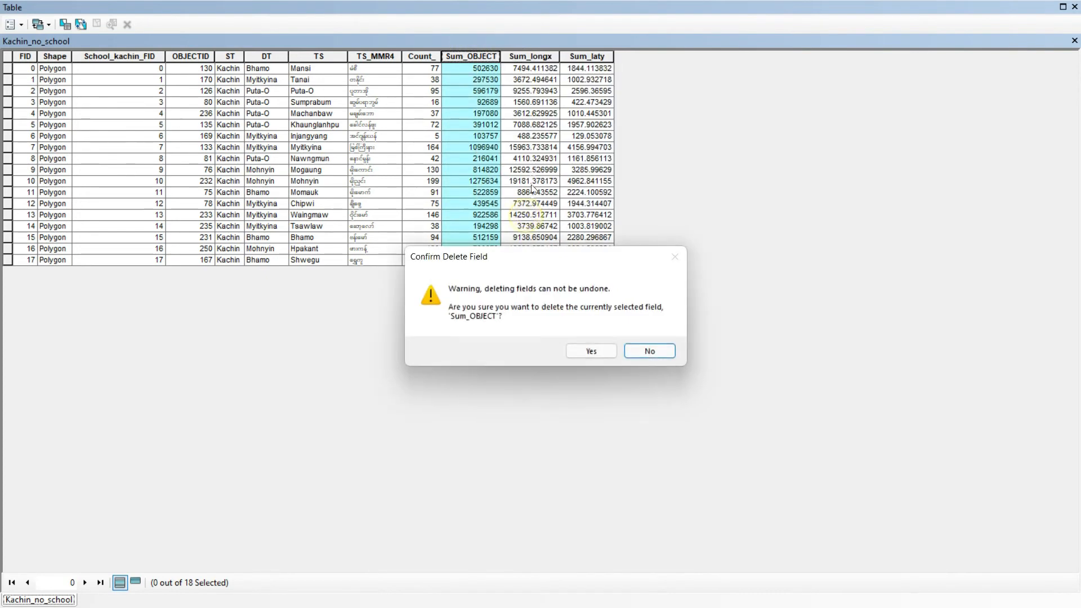
left_click(589, 352)
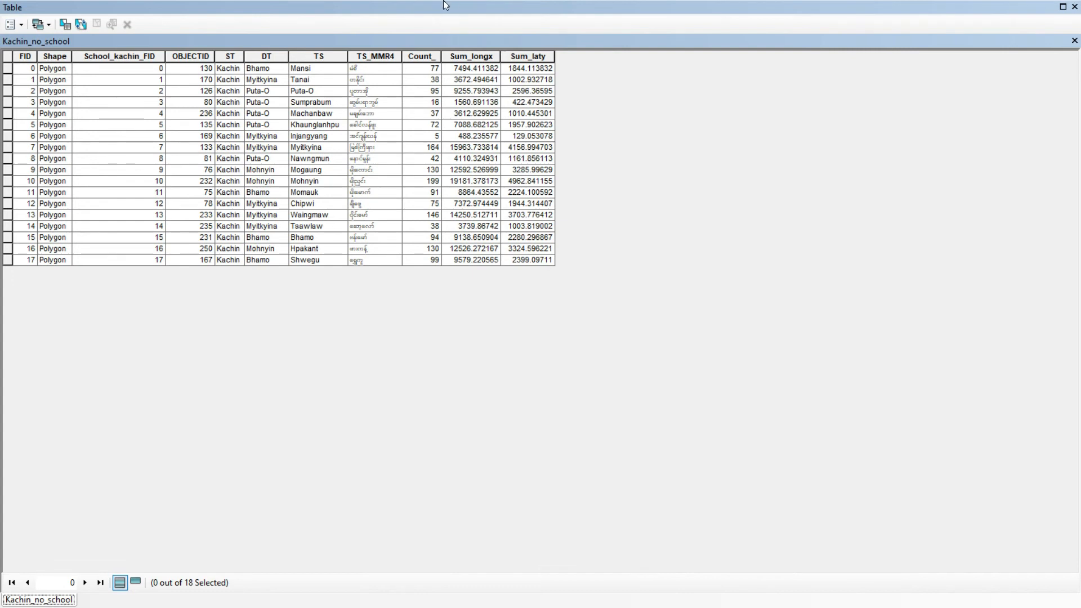
Step: Delete the Sum_longx and Sum_laty fields from the Kachin_no_school table
right_click(469, 57)
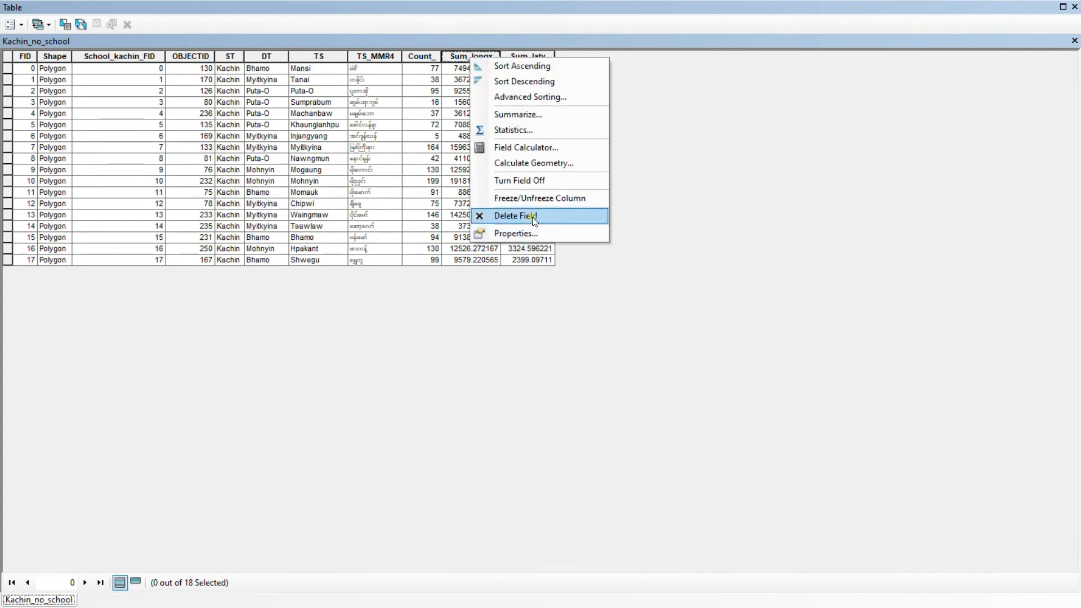
left_click(533, 214)
left_click(592, 351)
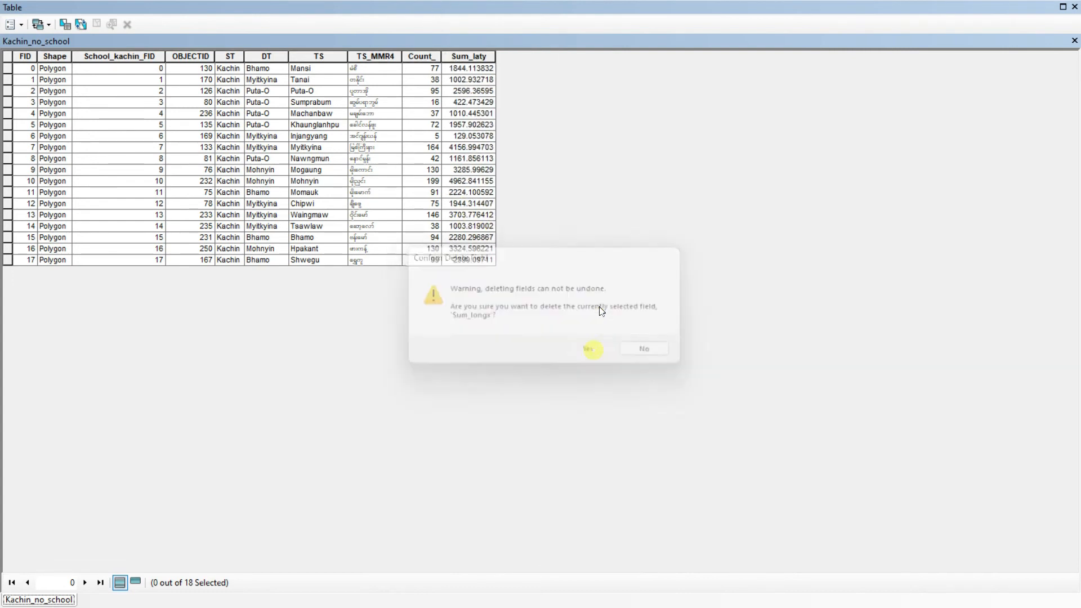
right_click(478, 57)
left_click(547, 214)
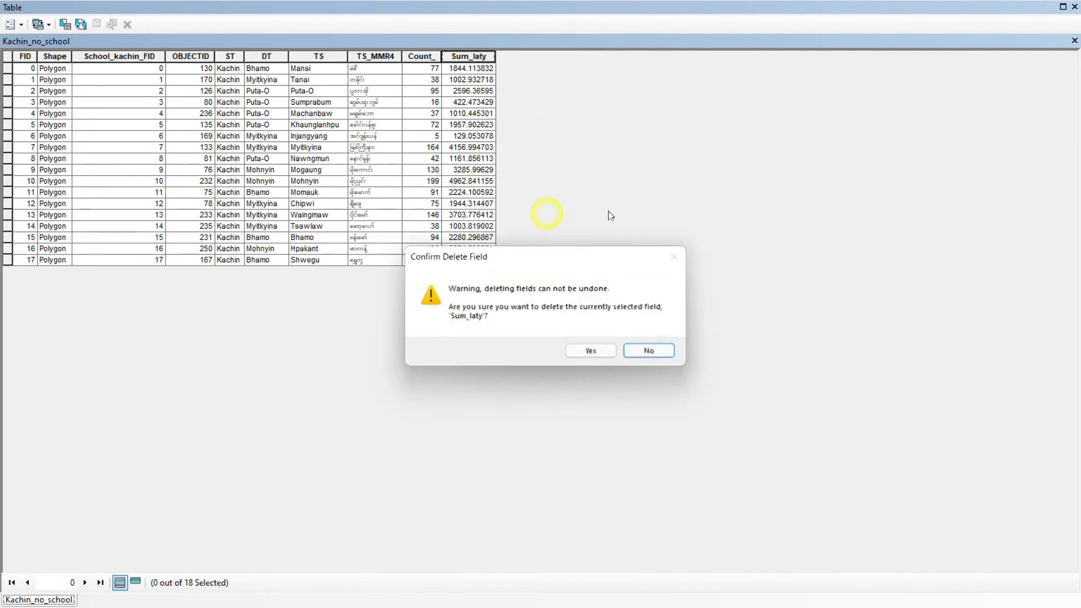
left_click(589, 352)
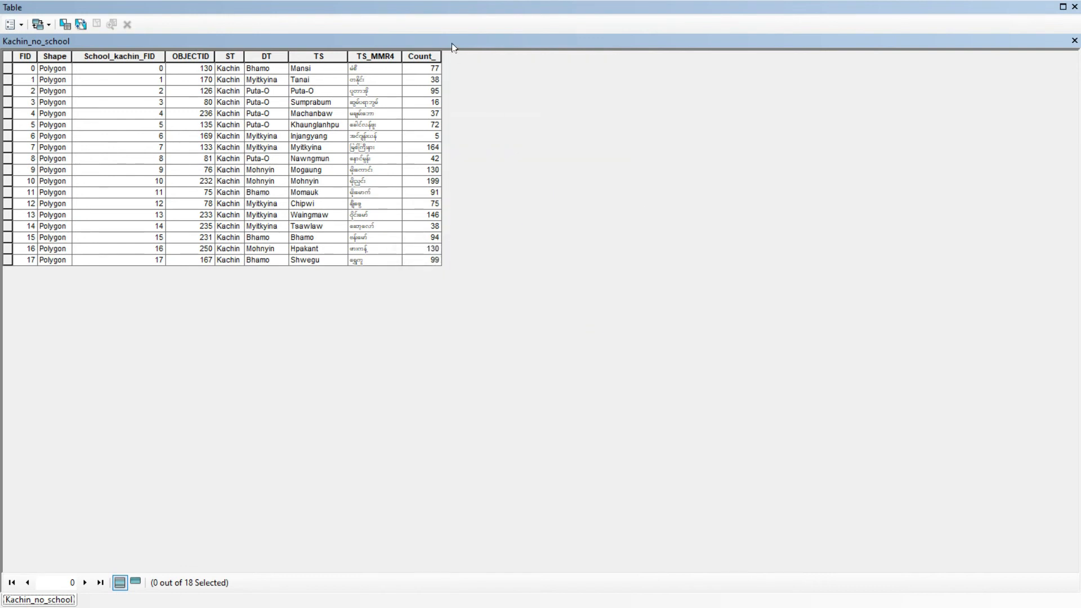
Step: Set the alias of the Count_ field to "Number of Schools" in its field properties
right_click(421, 57)
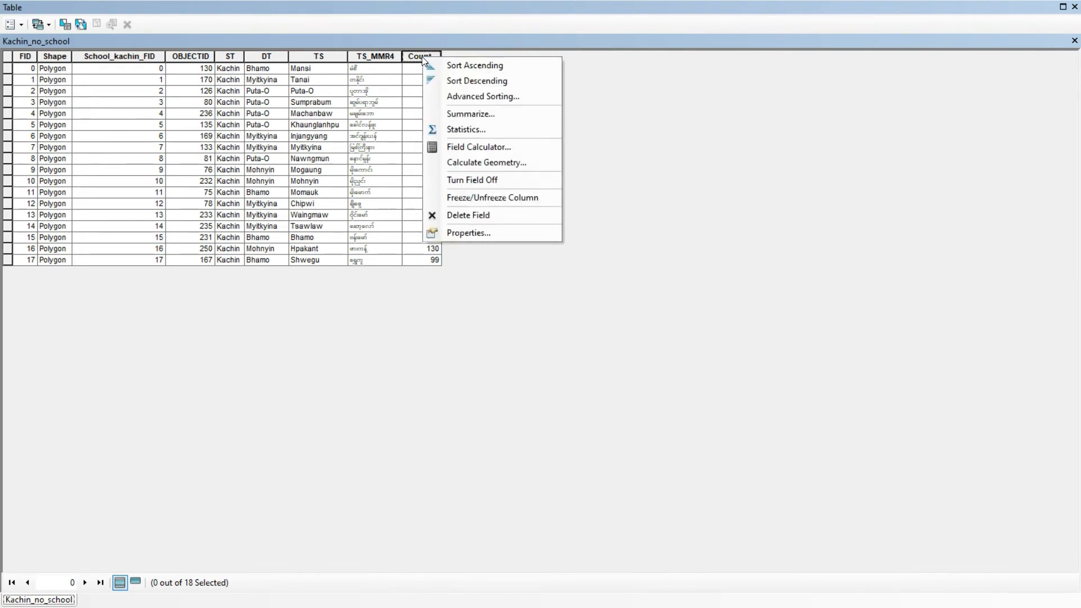
left_click(483, 233)
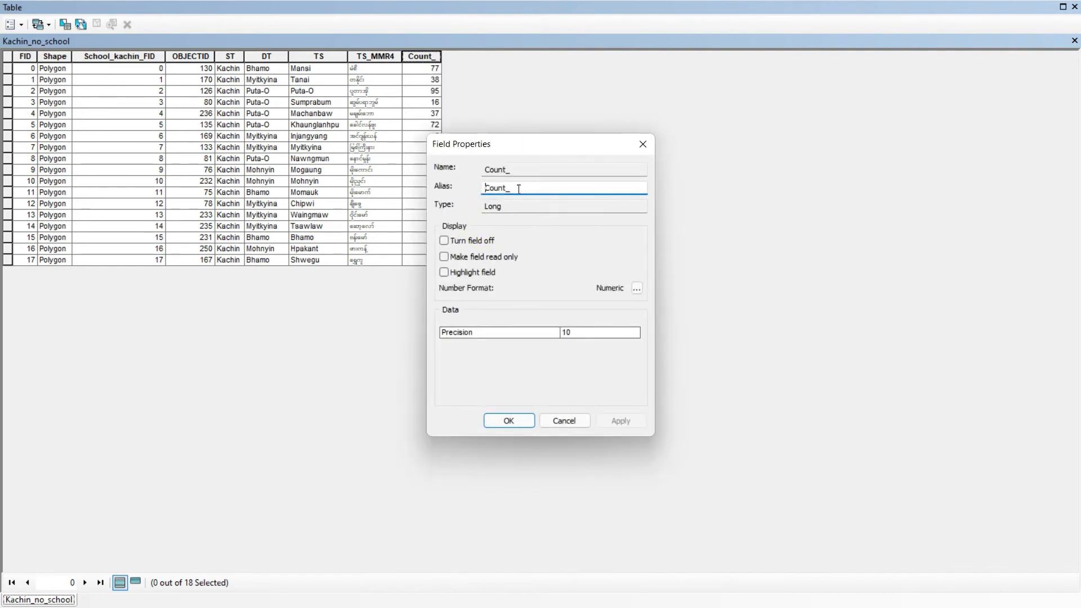
left_click_drag(517, 188, 480, 194)
type("Number of School")
type("s")
left_click(618, 421)
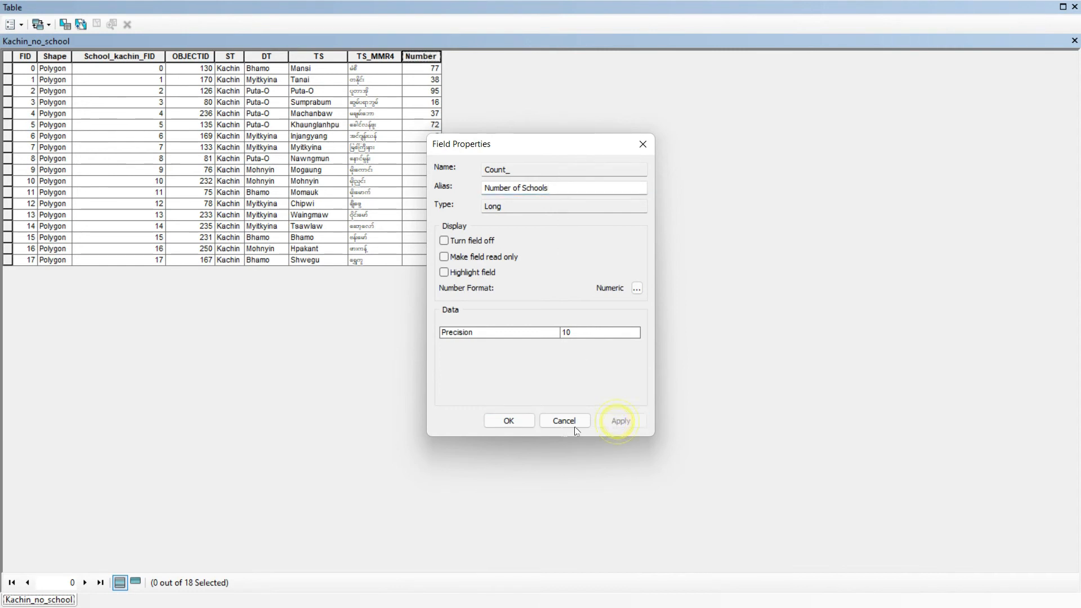
left_click(513, 427)
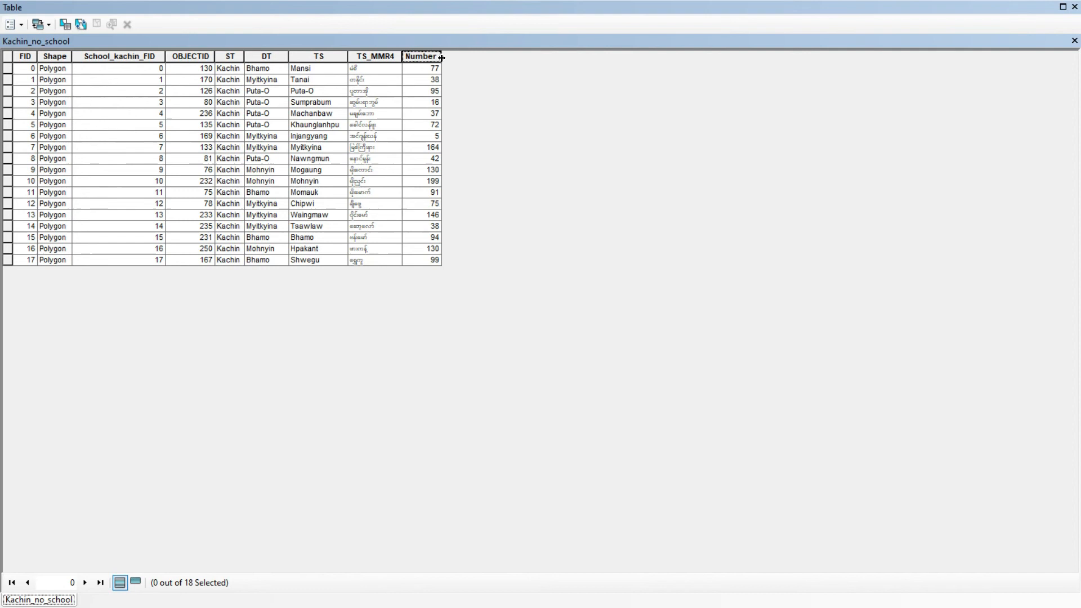
Step: Widen the Number of Schools column to fit its full heading, and close the attribute table
left_click_drag(441, 57, 471, 56)
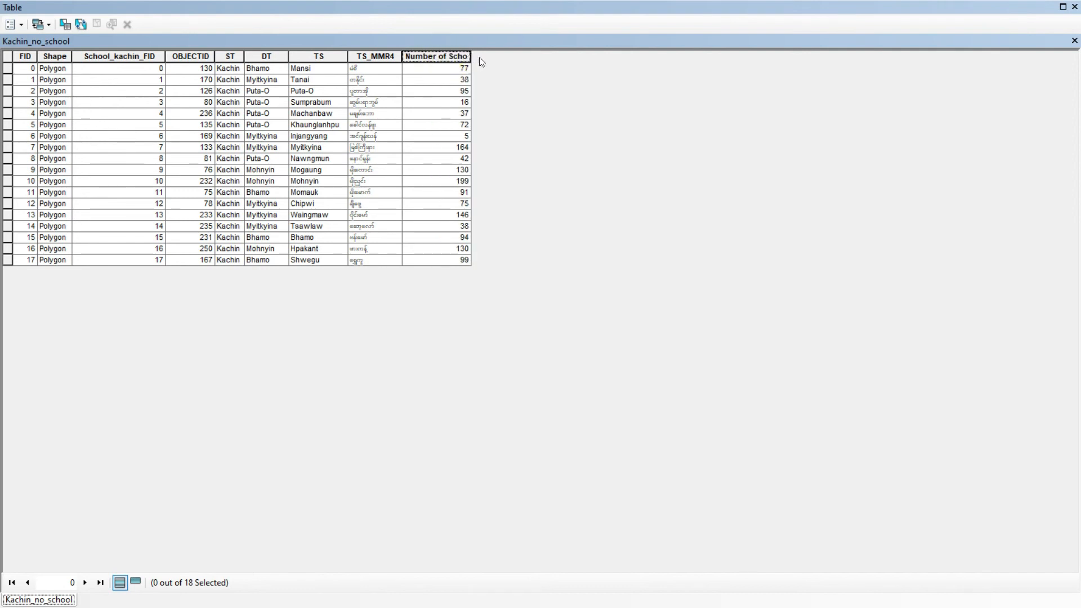
left_click_drag(471, 56, 549, 66)
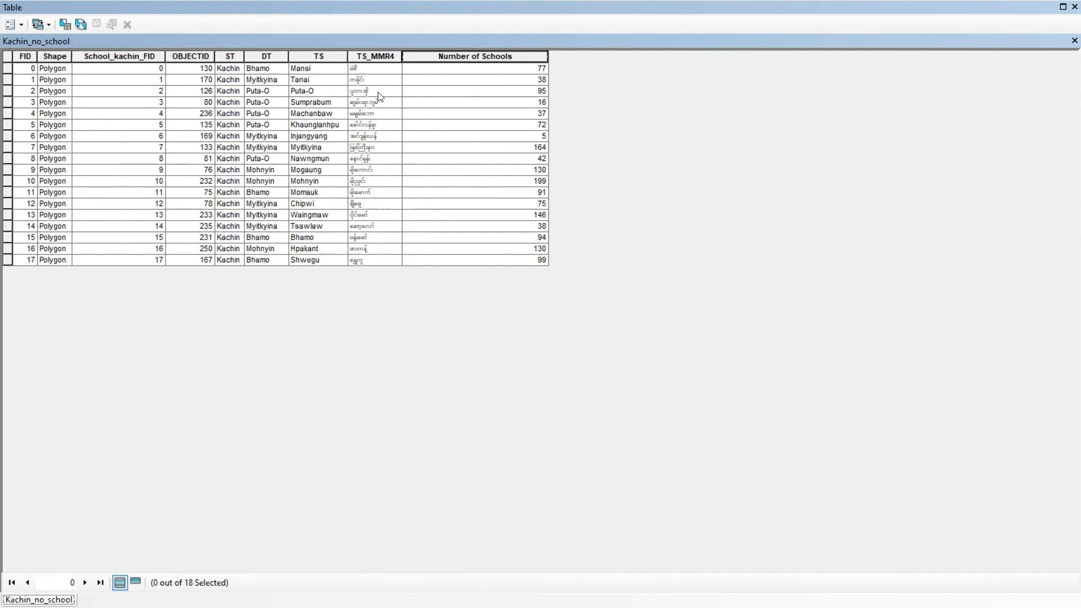
left_click_drag(548, 56, 505, 56)
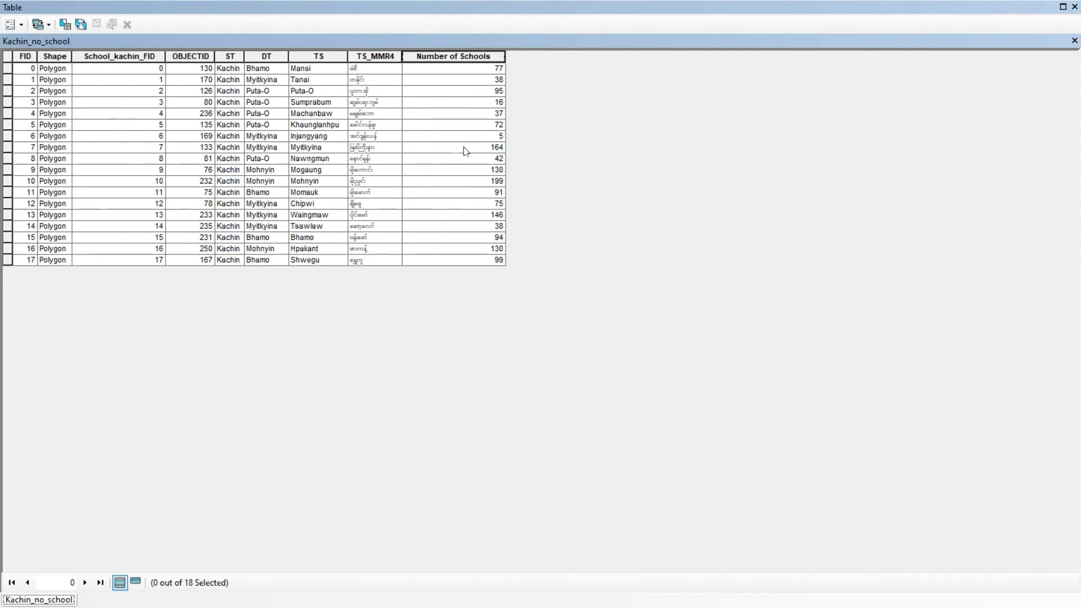
left_click(1075, 41)
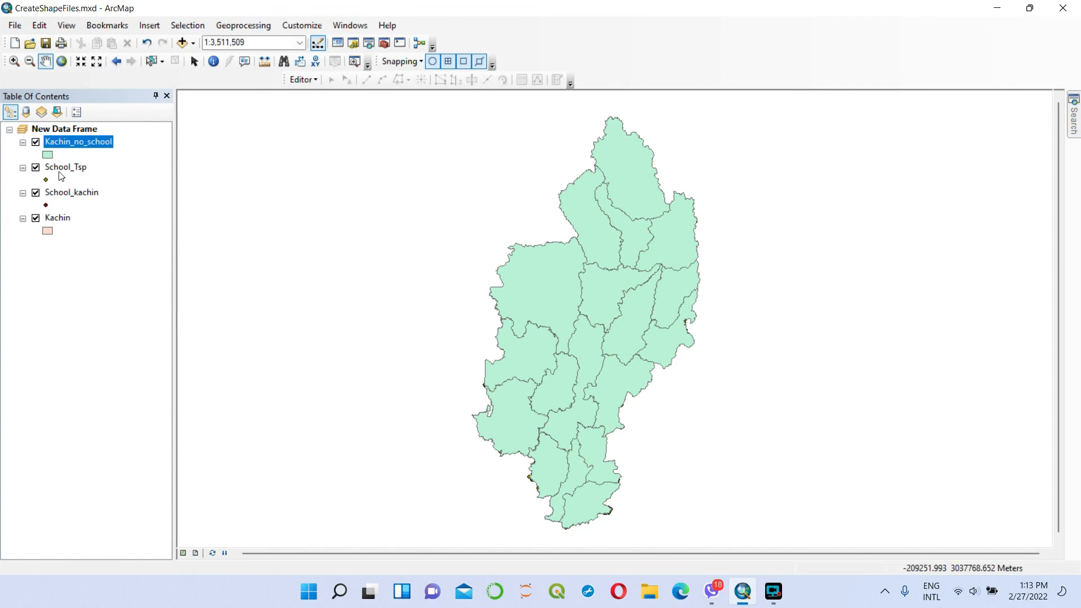
Step: Move the School_Tsp layer above Kachin_no_school and identify the Injangyang township polygon to check its Number of Schools attribute
left_click_drag(62, 172, 62, 135)
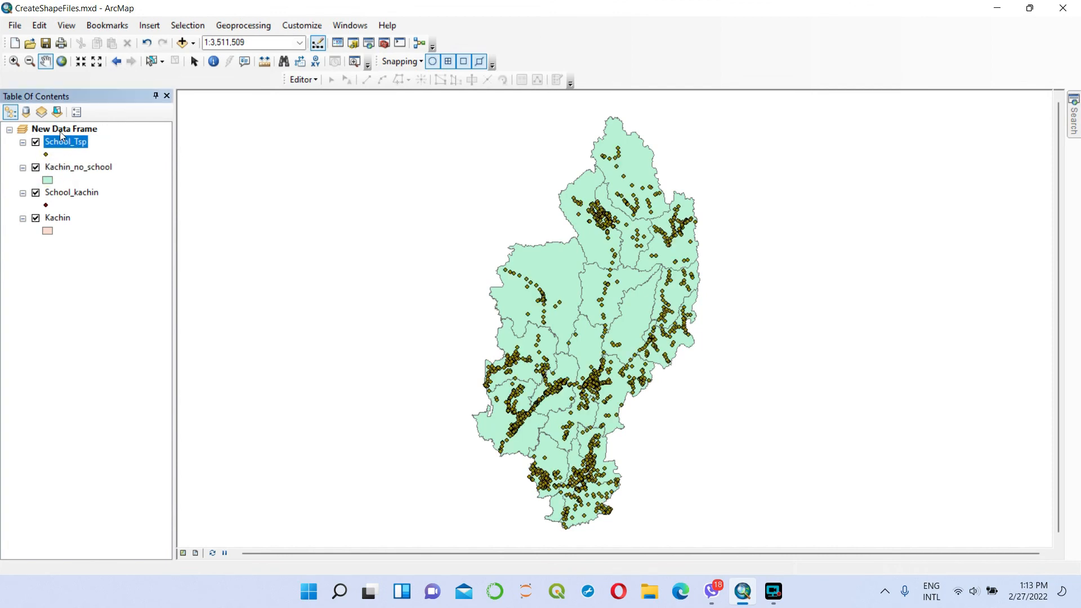
scroll(629, 394, "up", 3)
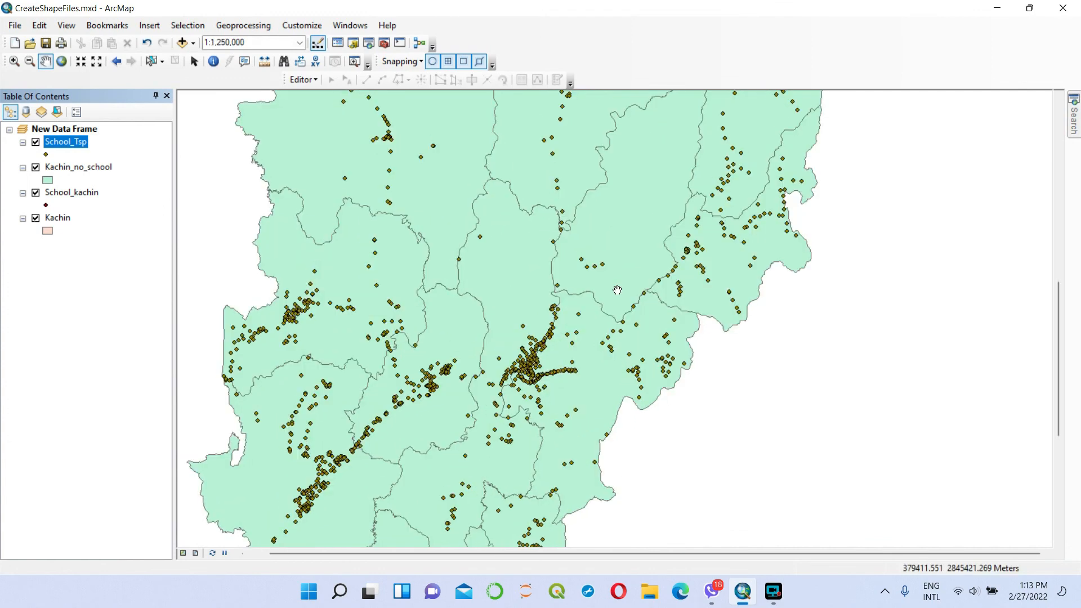
scroll(659, 264, "up", 2)
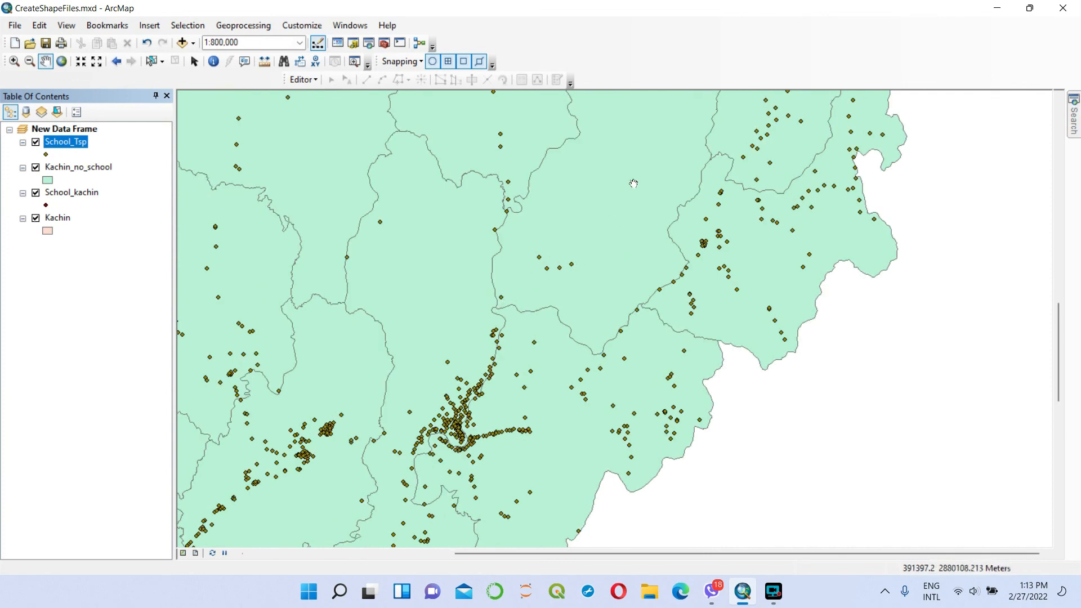
left_click_drag(630, 171, 574, 316)
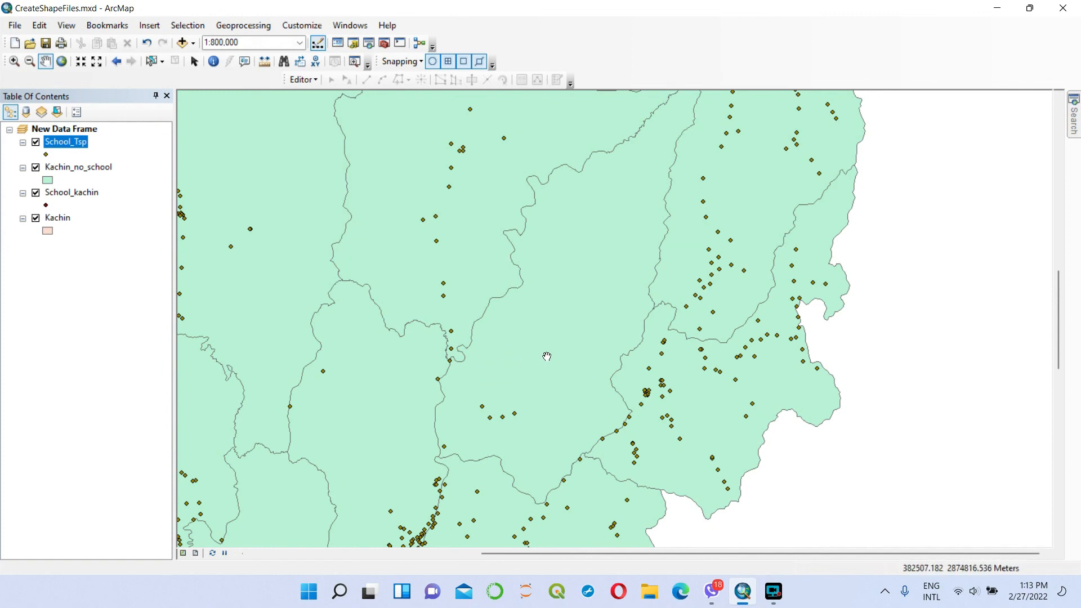
left_click(213, 61)
left_click(580, 234)
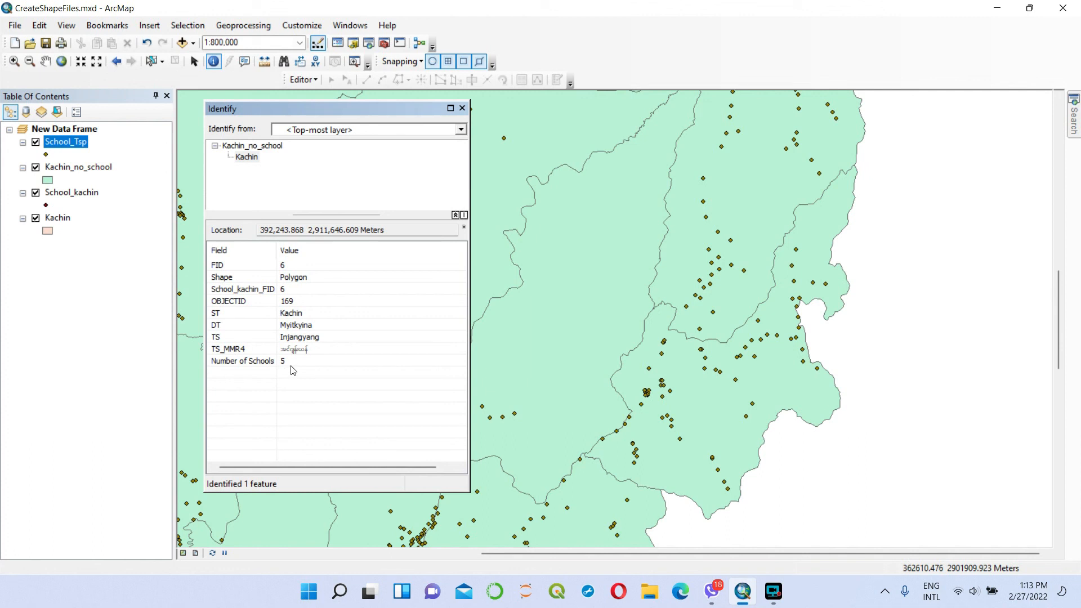
left_click_drag(388, 108, 330, 115)
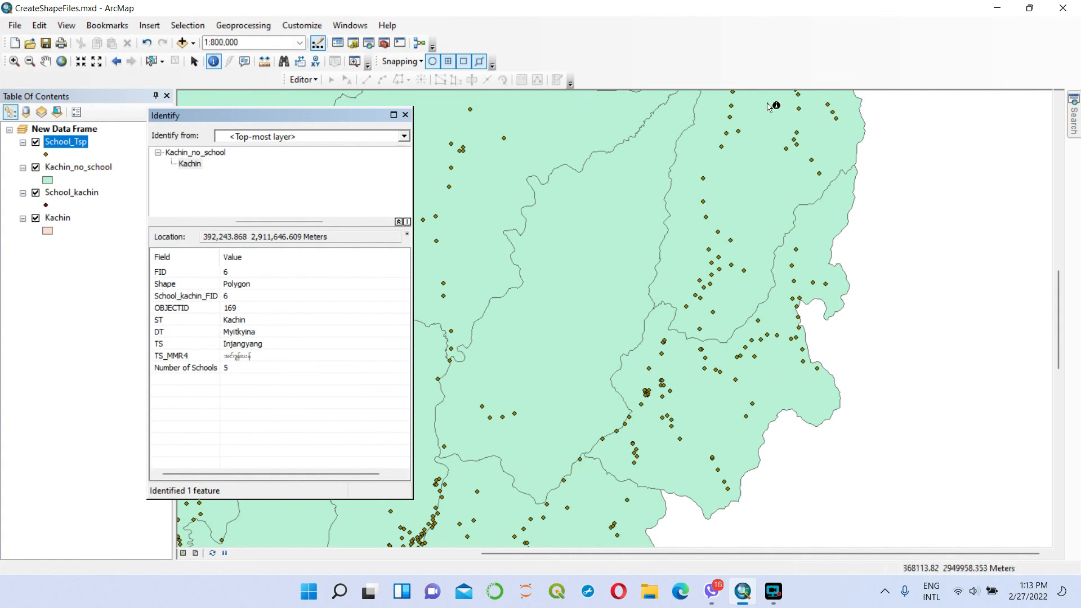
left_click(406, 116)
scroll(867, 235, "up", 3)
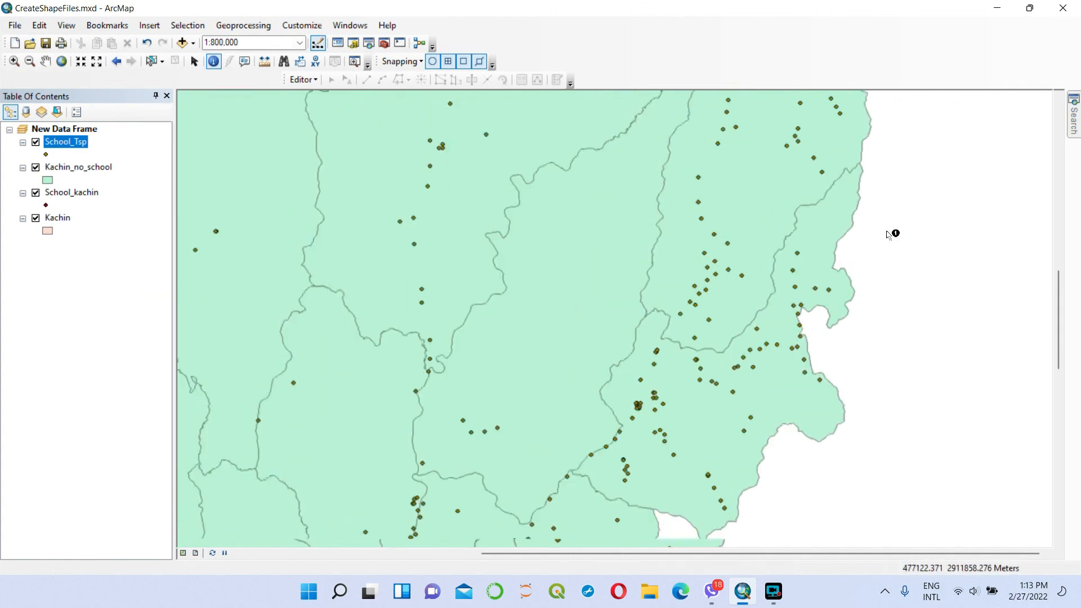
scroll(896, 242, "up", 2)
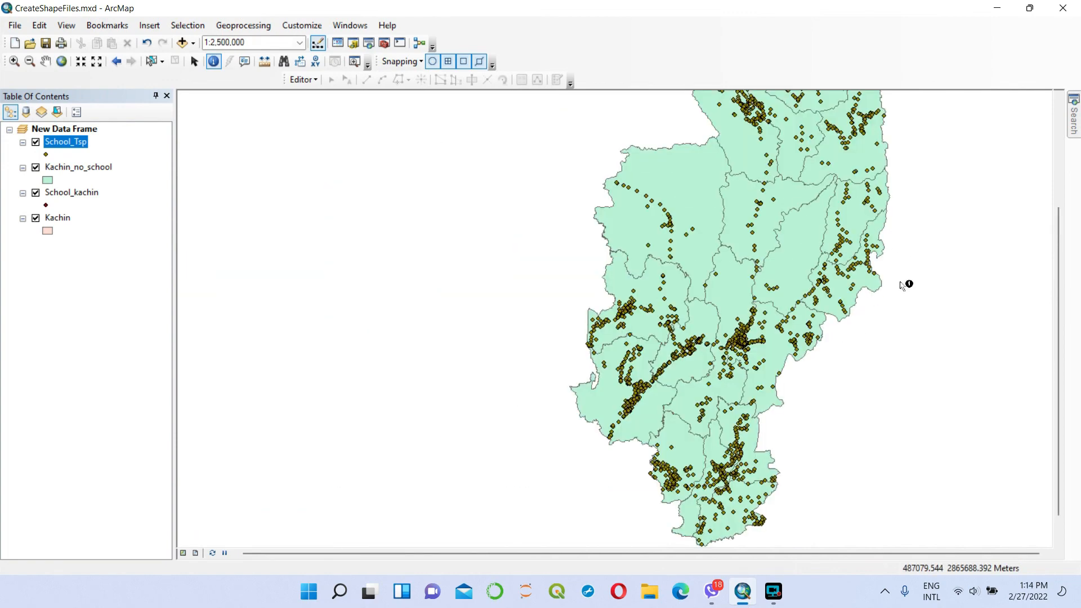